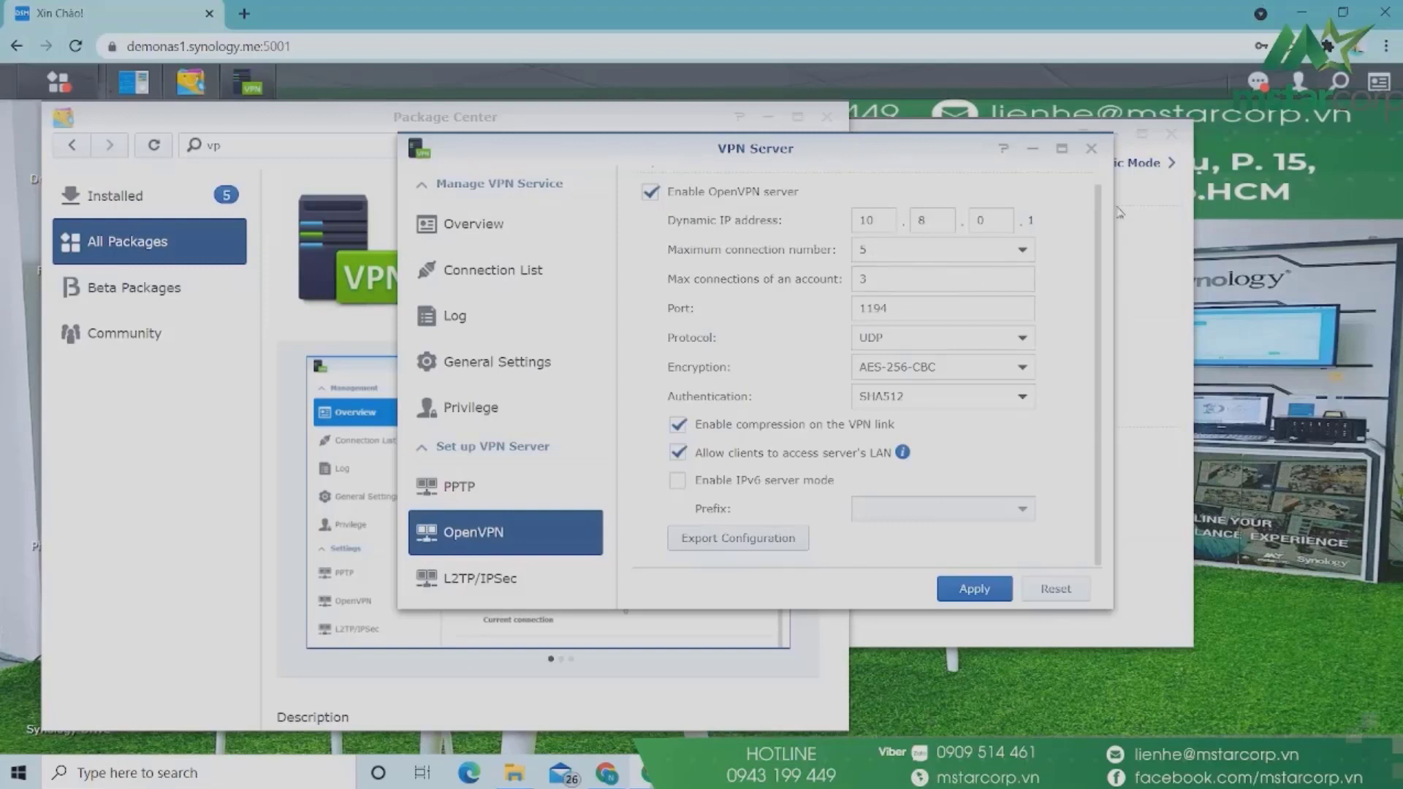
Close the VPN Server window and show the Network settings in Control Panel.
click(1091, 148)
click(1034, 287)
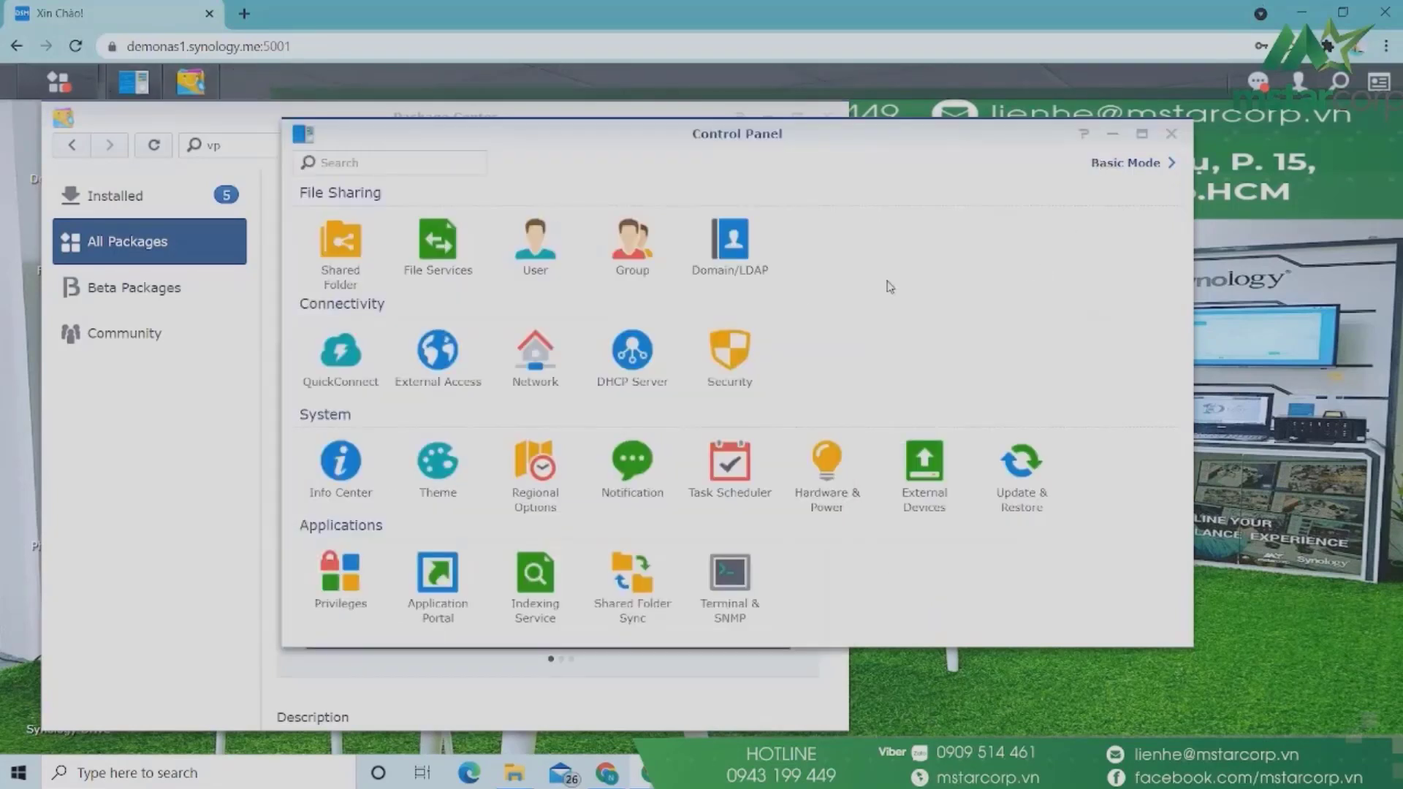
click(556, 367)
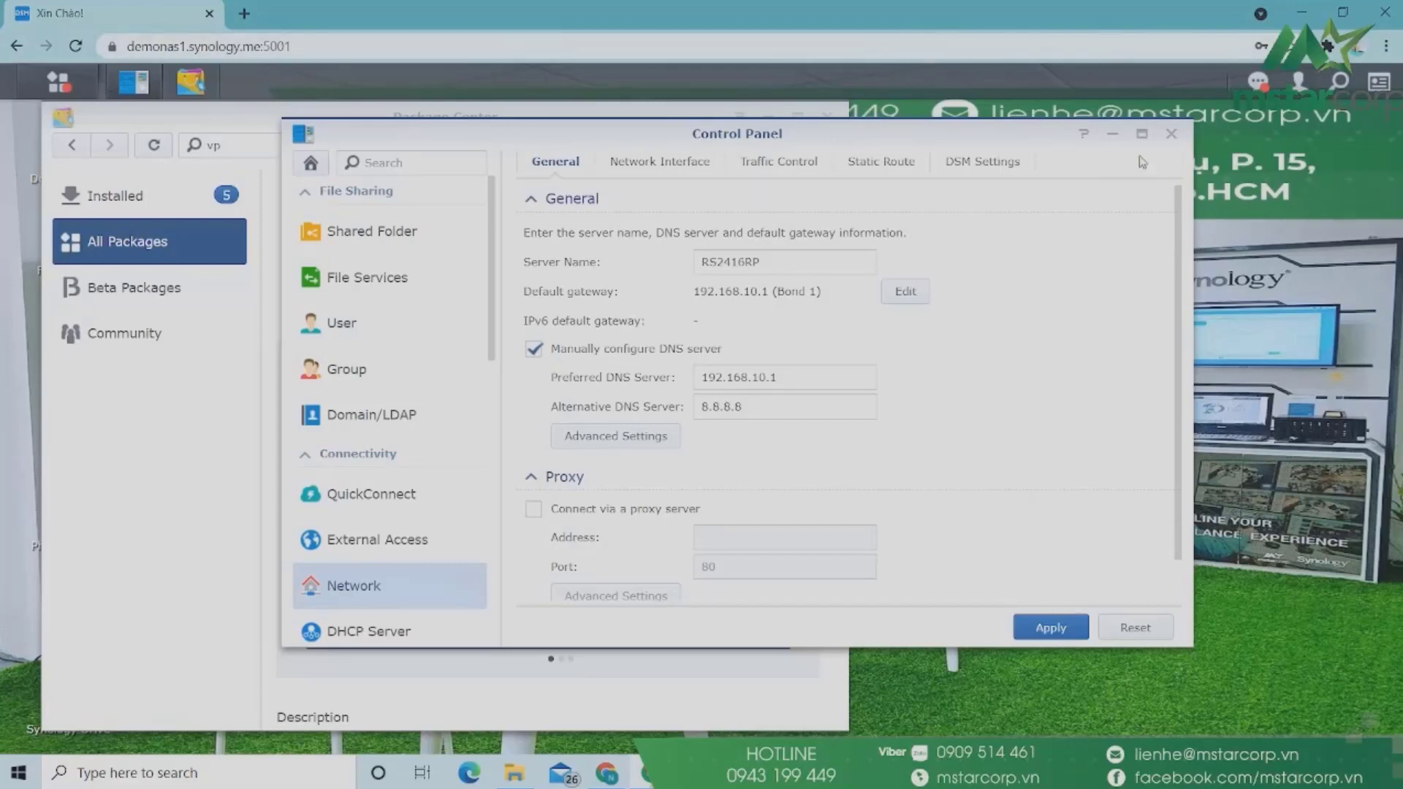
Close the Control Panel and Package Center windows and dismiss the browser's offer to save the password.
click(1170, 134)
click(826, 118)
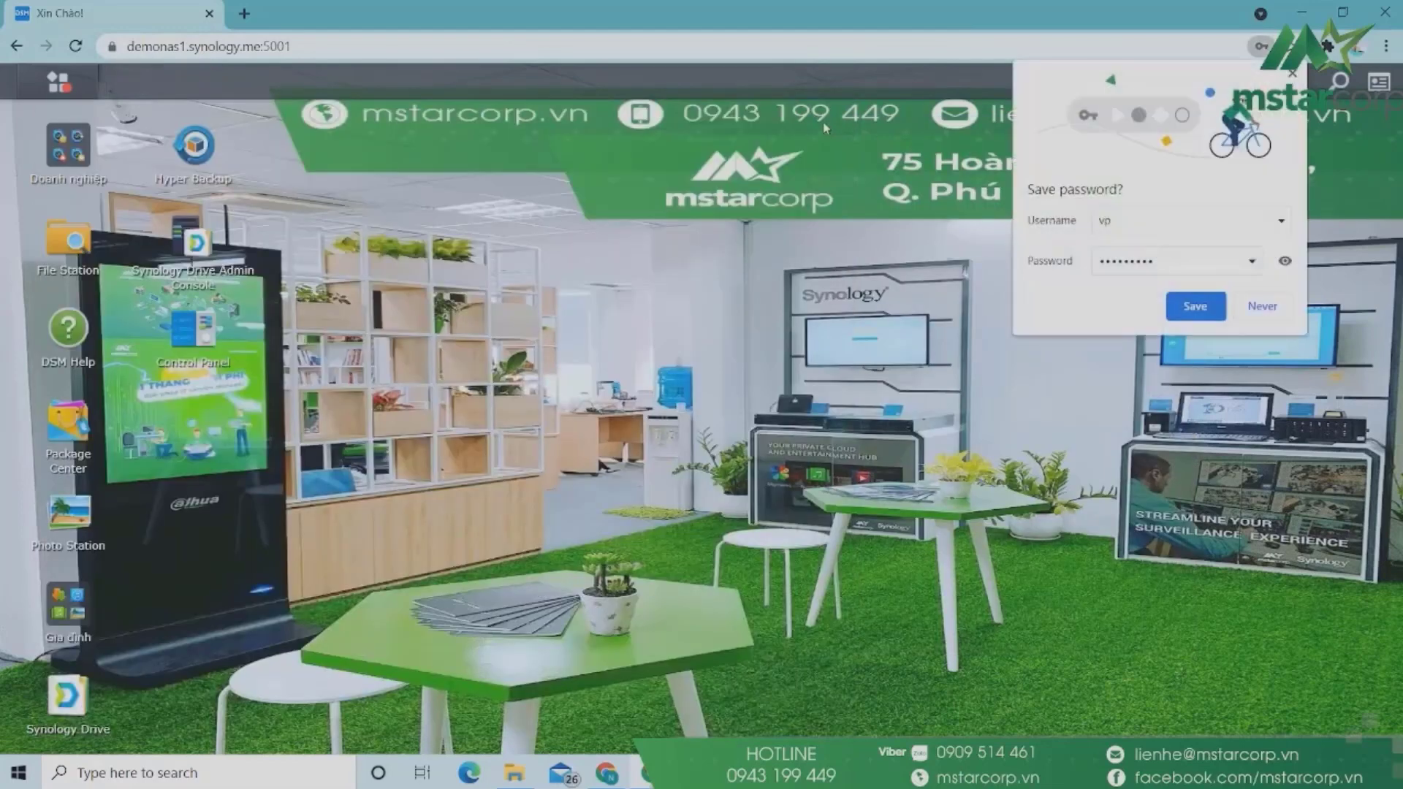
click(1294, 74)
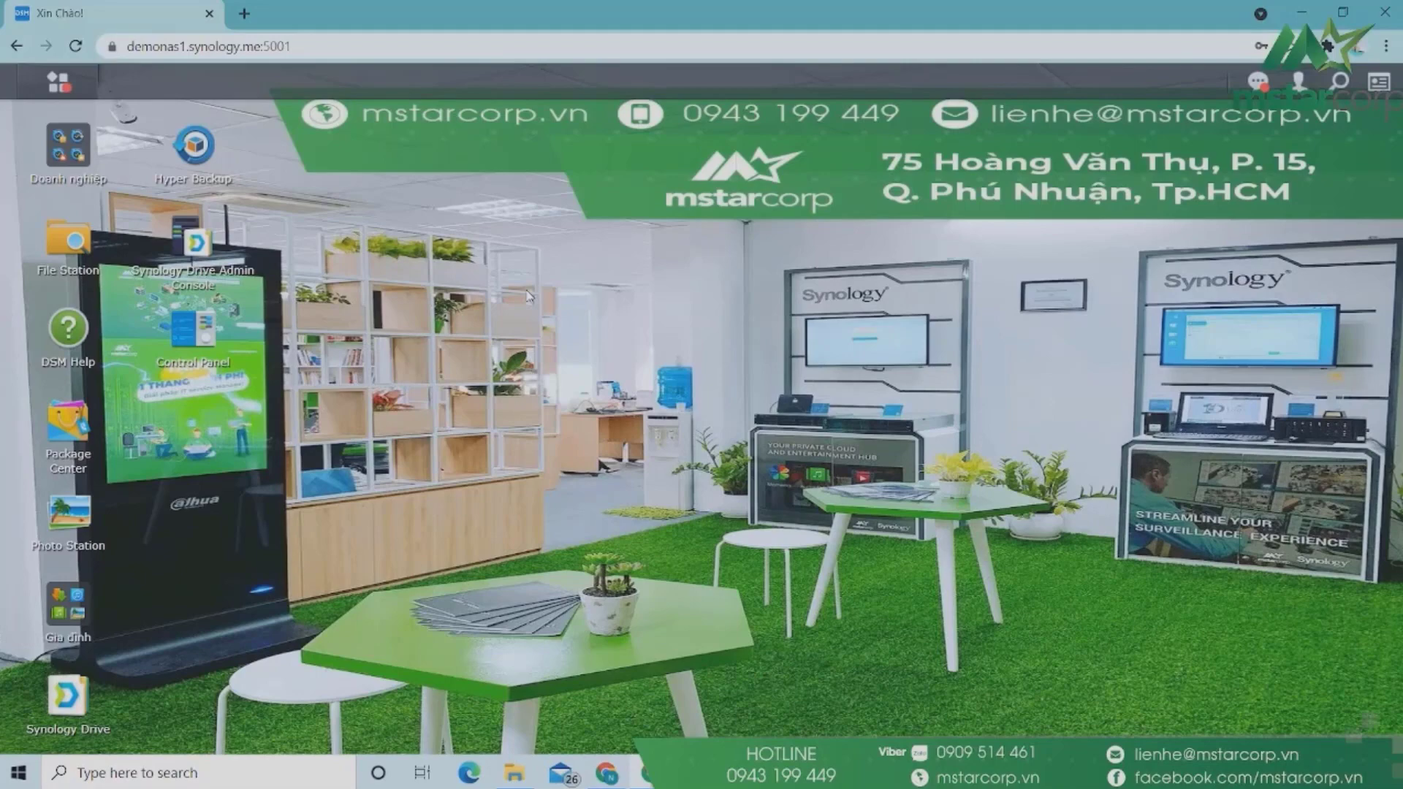
Find Synology Drive Admin Console among the installed applications, open it and move its window slightly upward.
click(58, 82)
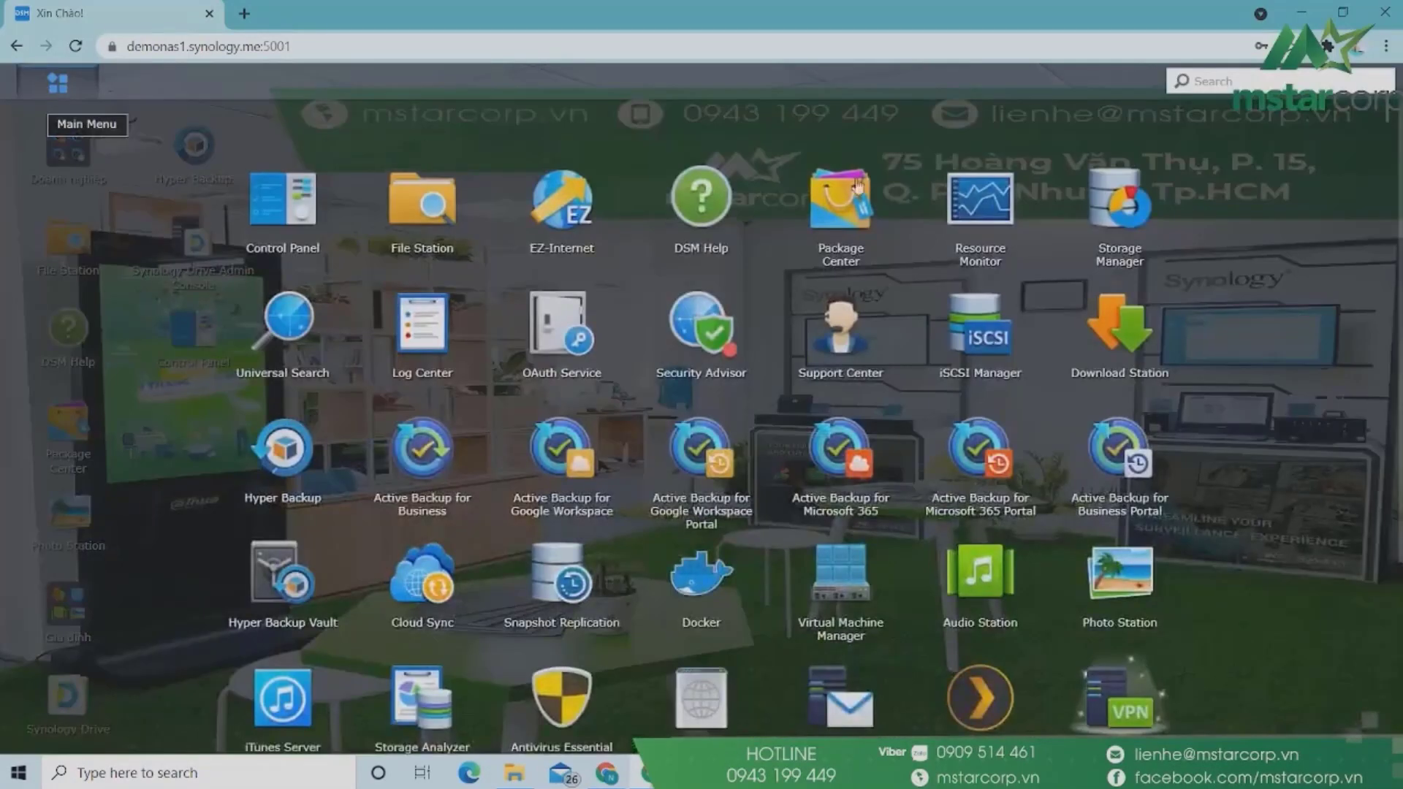
scroll(756, 496, down, 2)
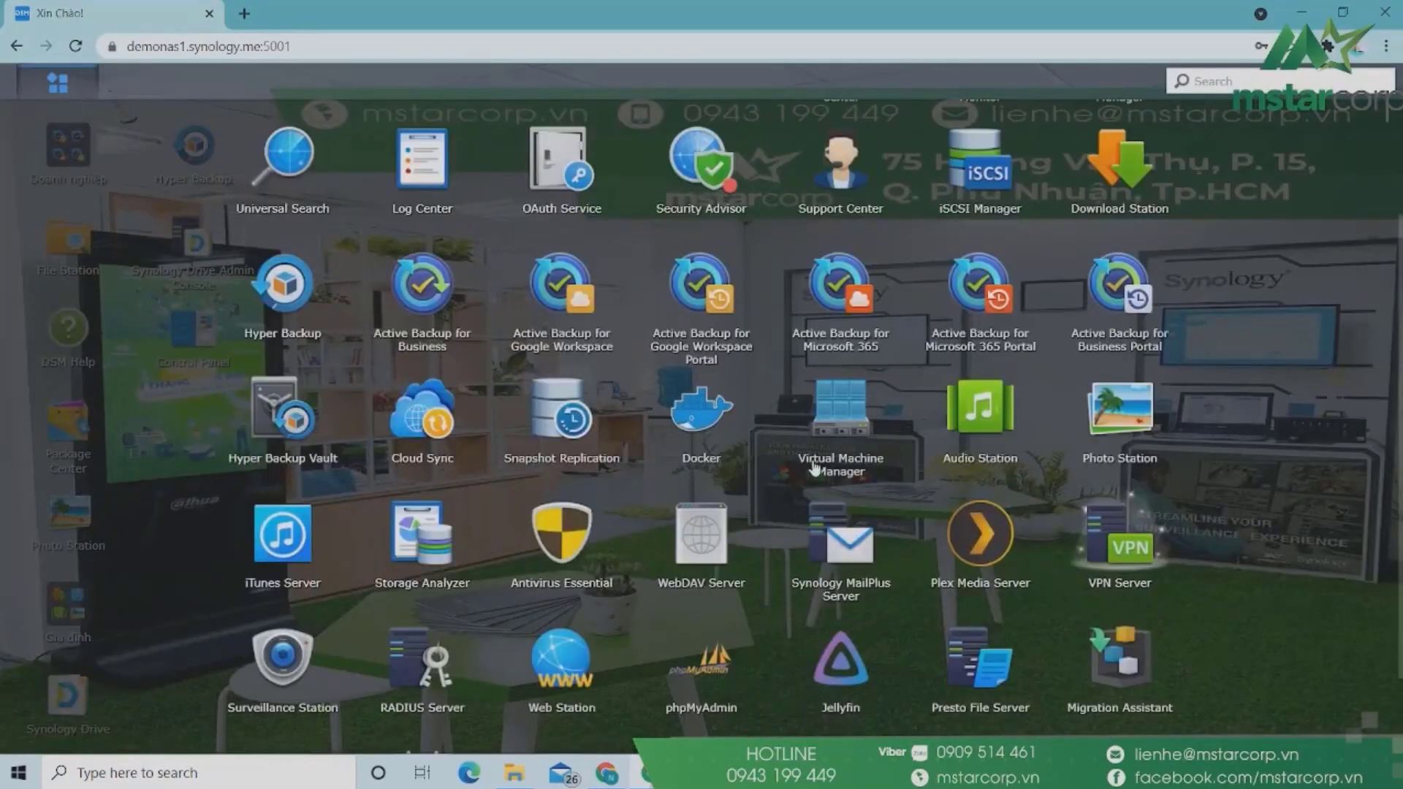
scroll(815, 468, up, 2)
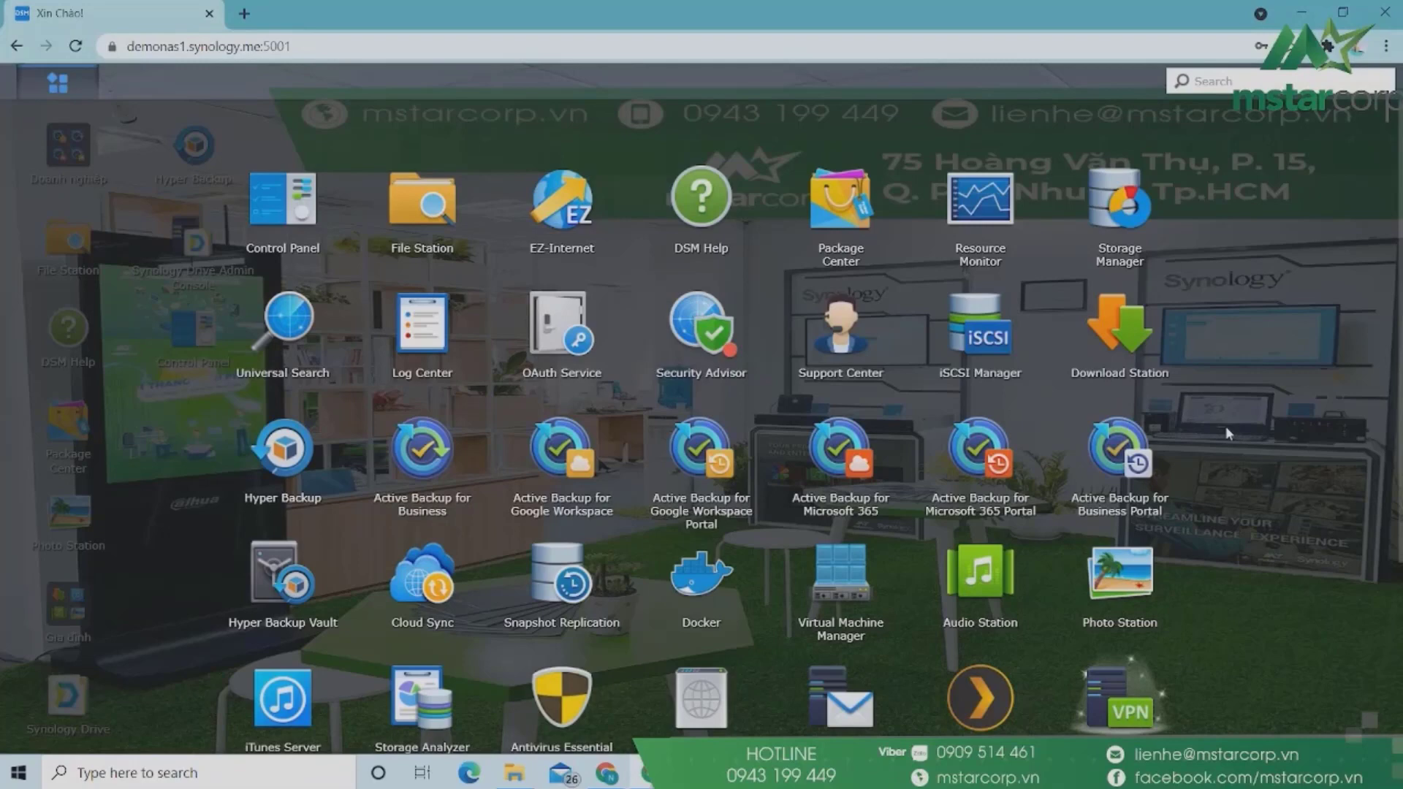
scroll(1225, 427, down, 2)
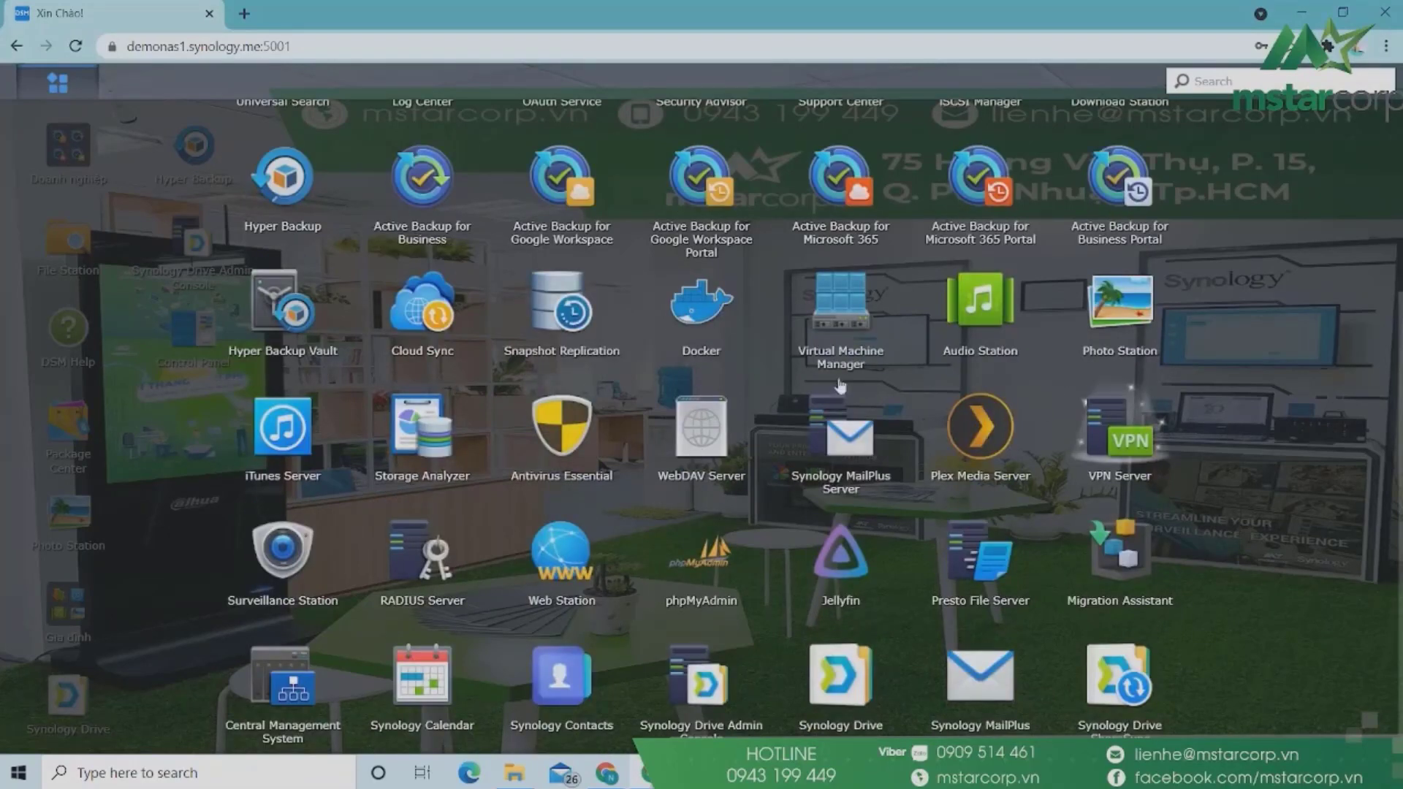
scroll(684, 419, up, 2)
scroll(657, 431, down, 2)
click(698, 687)
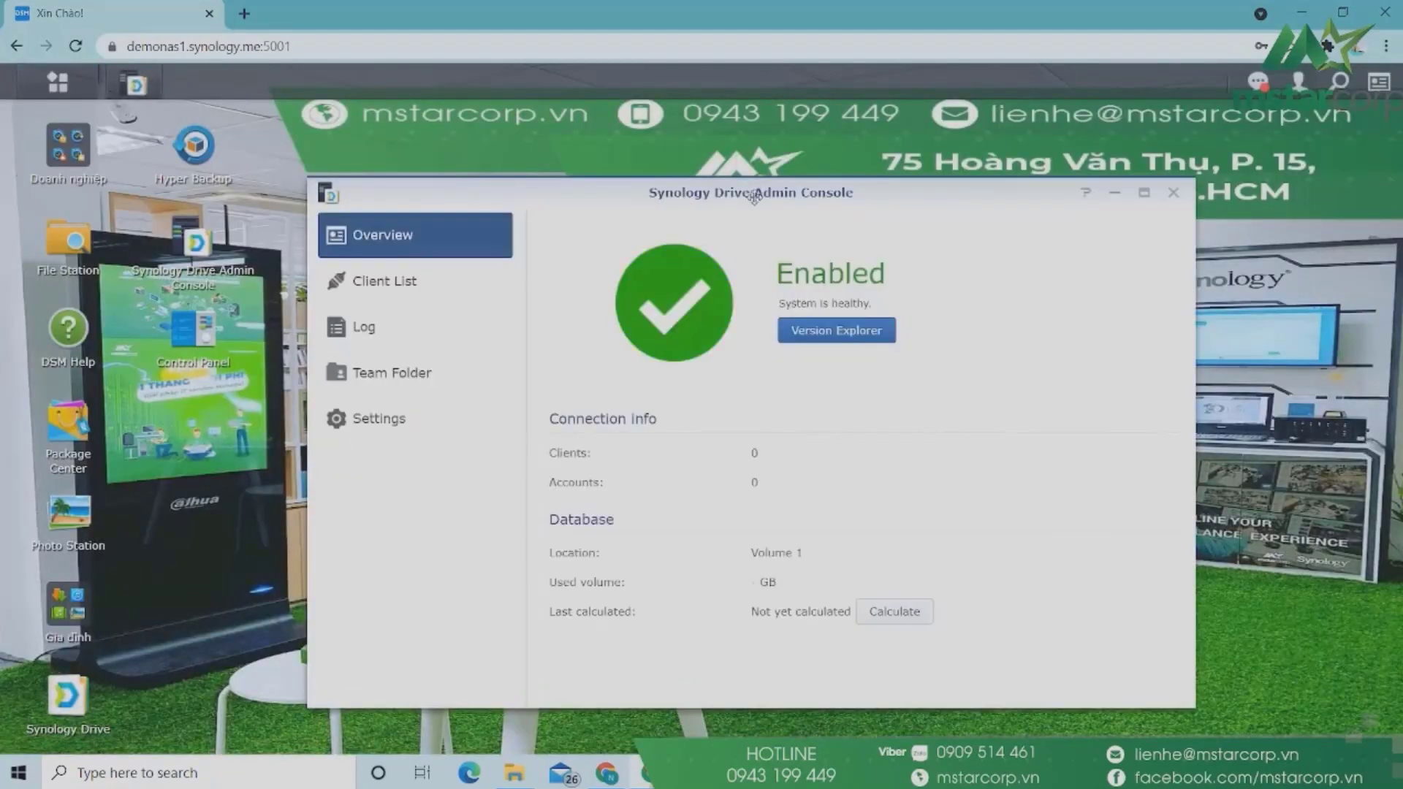
drag(754, 184, 754, 177)
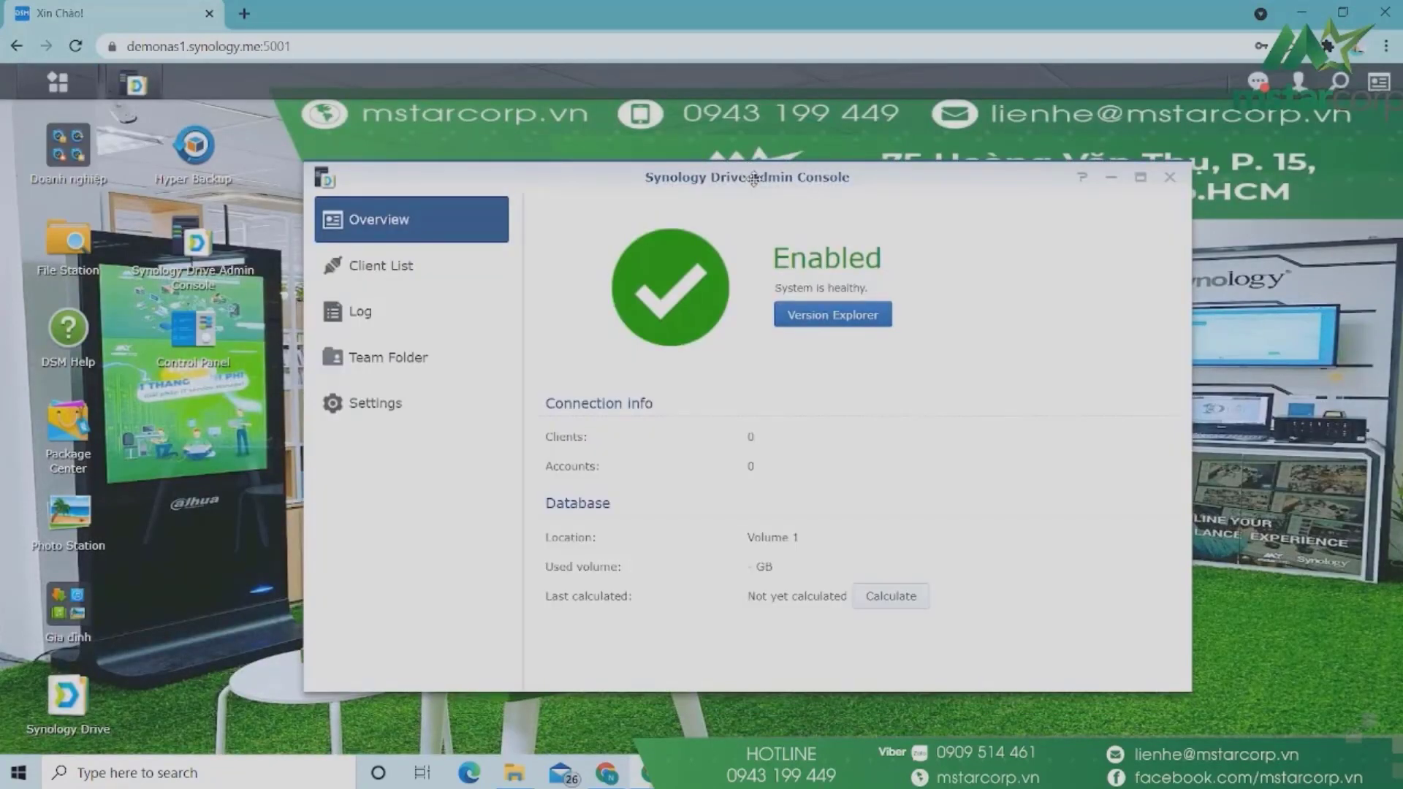
Open Version Explorer from the Drive Admin Console overview and clear its administrator filter.
click(405, 272)
click(418, 238)
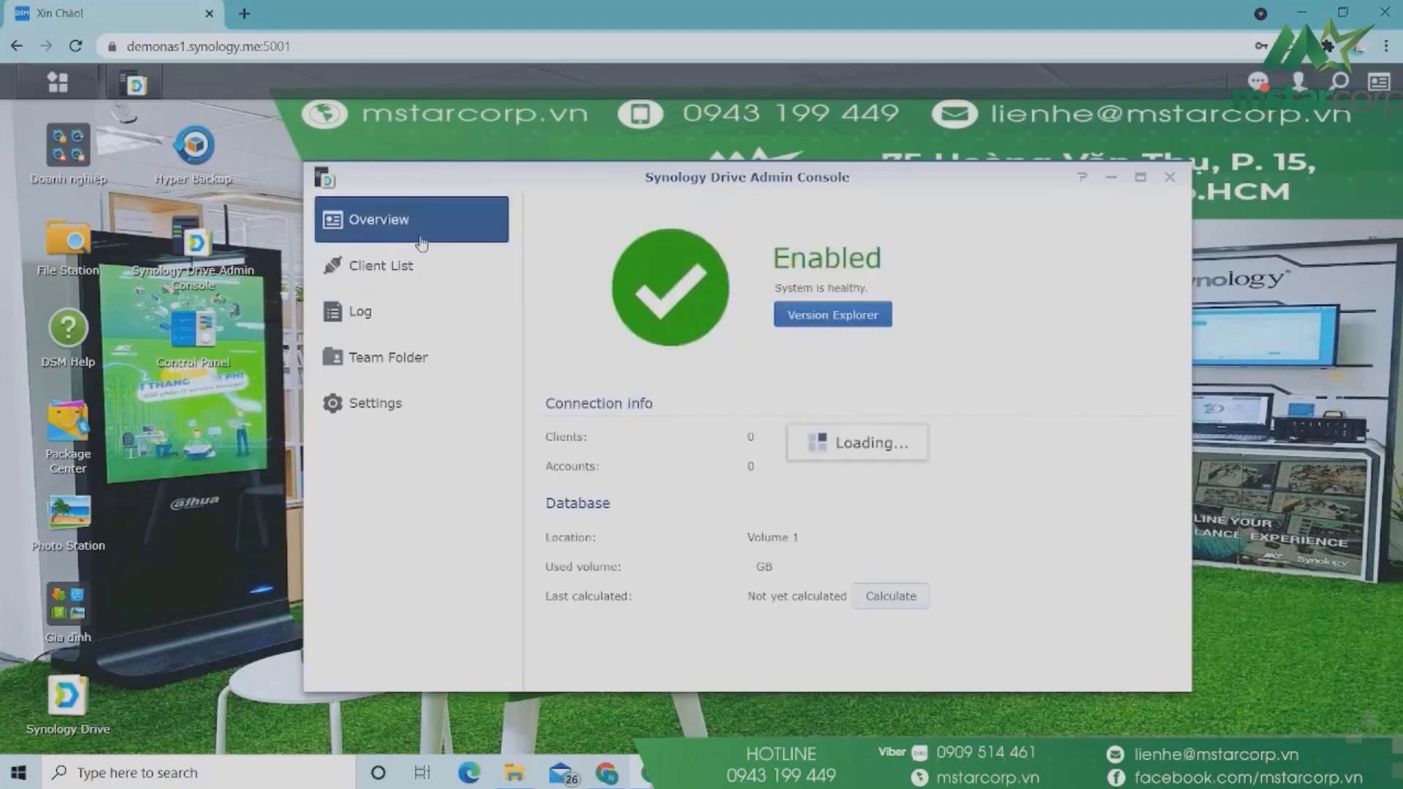
click(851, 321)
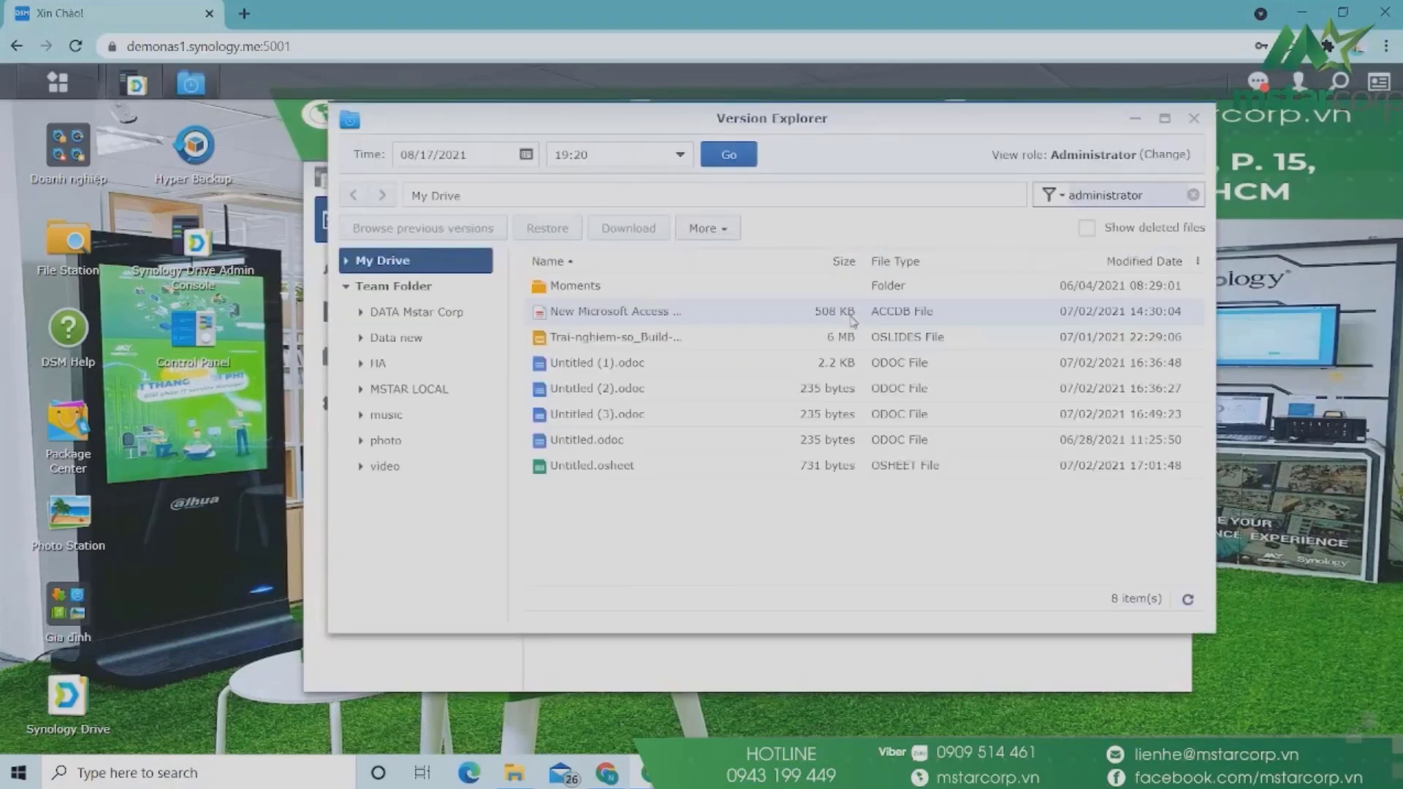
click(1192, 195)
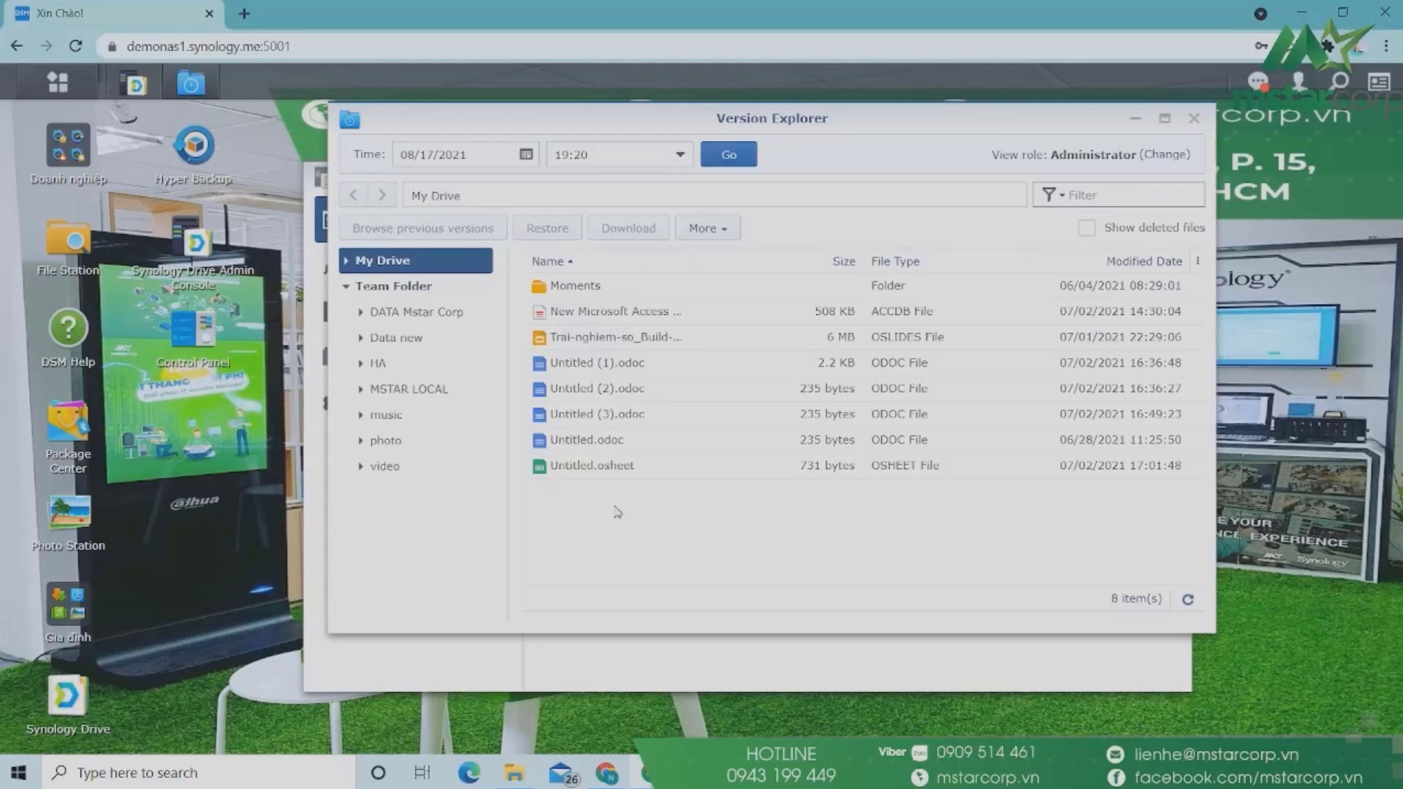
Set the Version Explorer time to 08/16/2021 19:00, select Untitled (3).odoc in My Drive, and close the explorer.
click(662, 153)
click(675, 157)
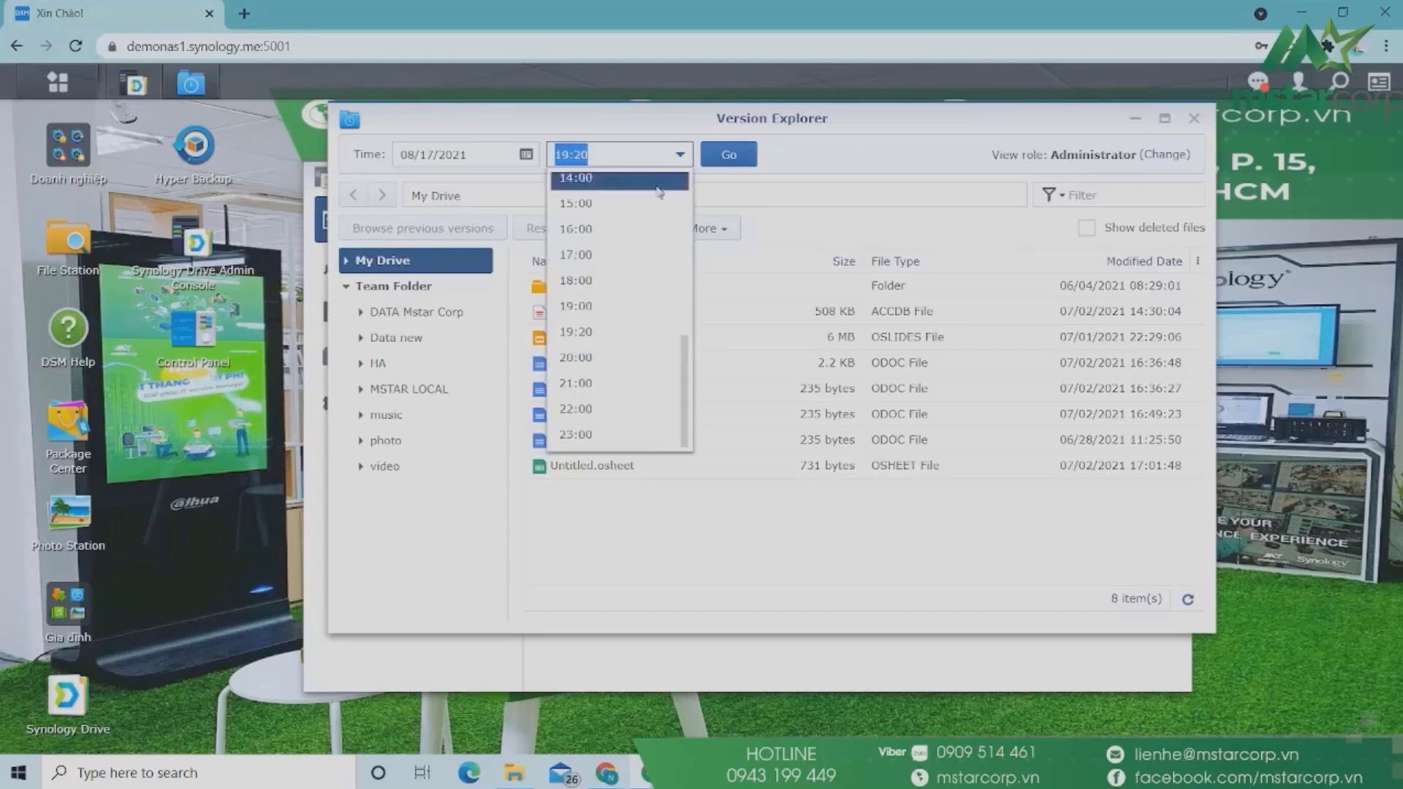
click(604, 316)
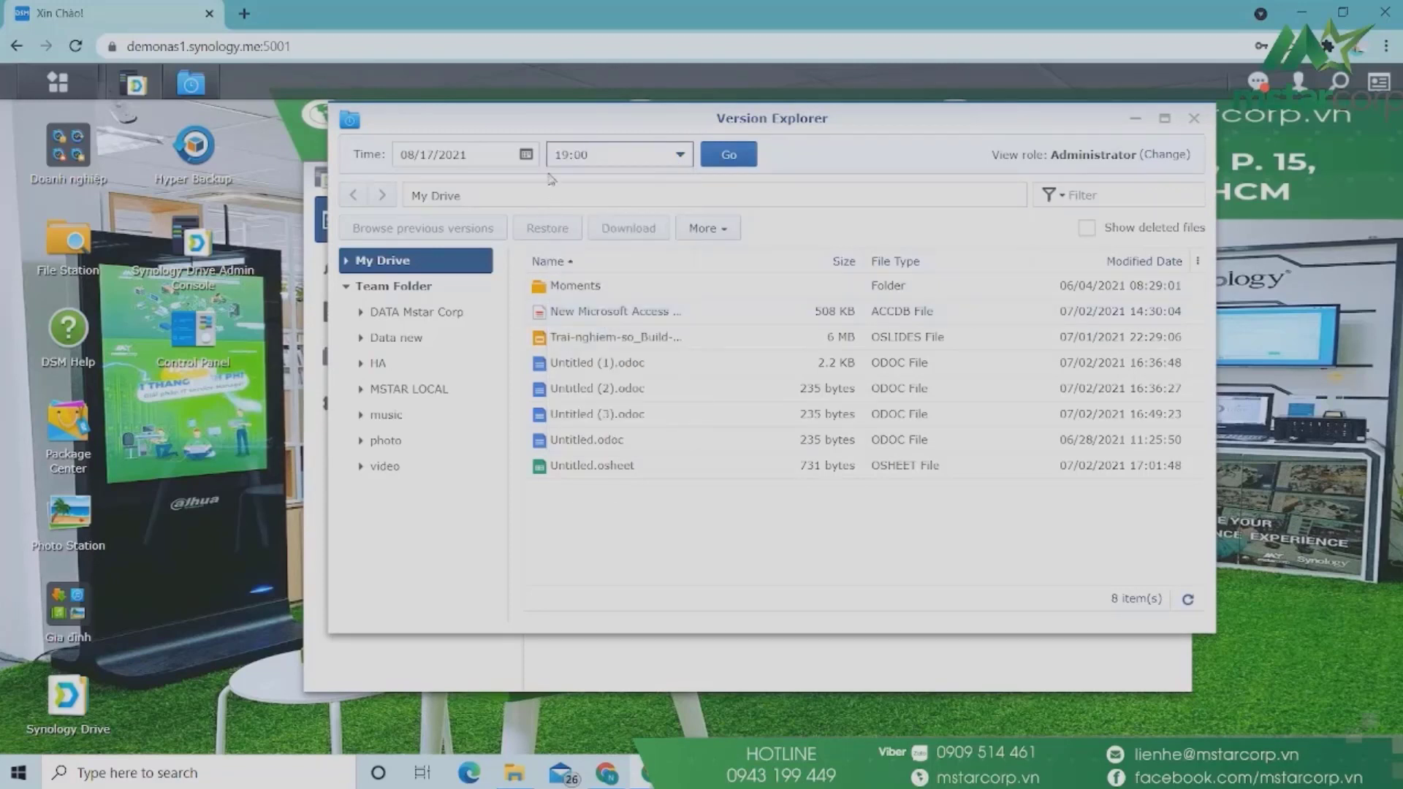
click(521, 162)
click(442, 284)
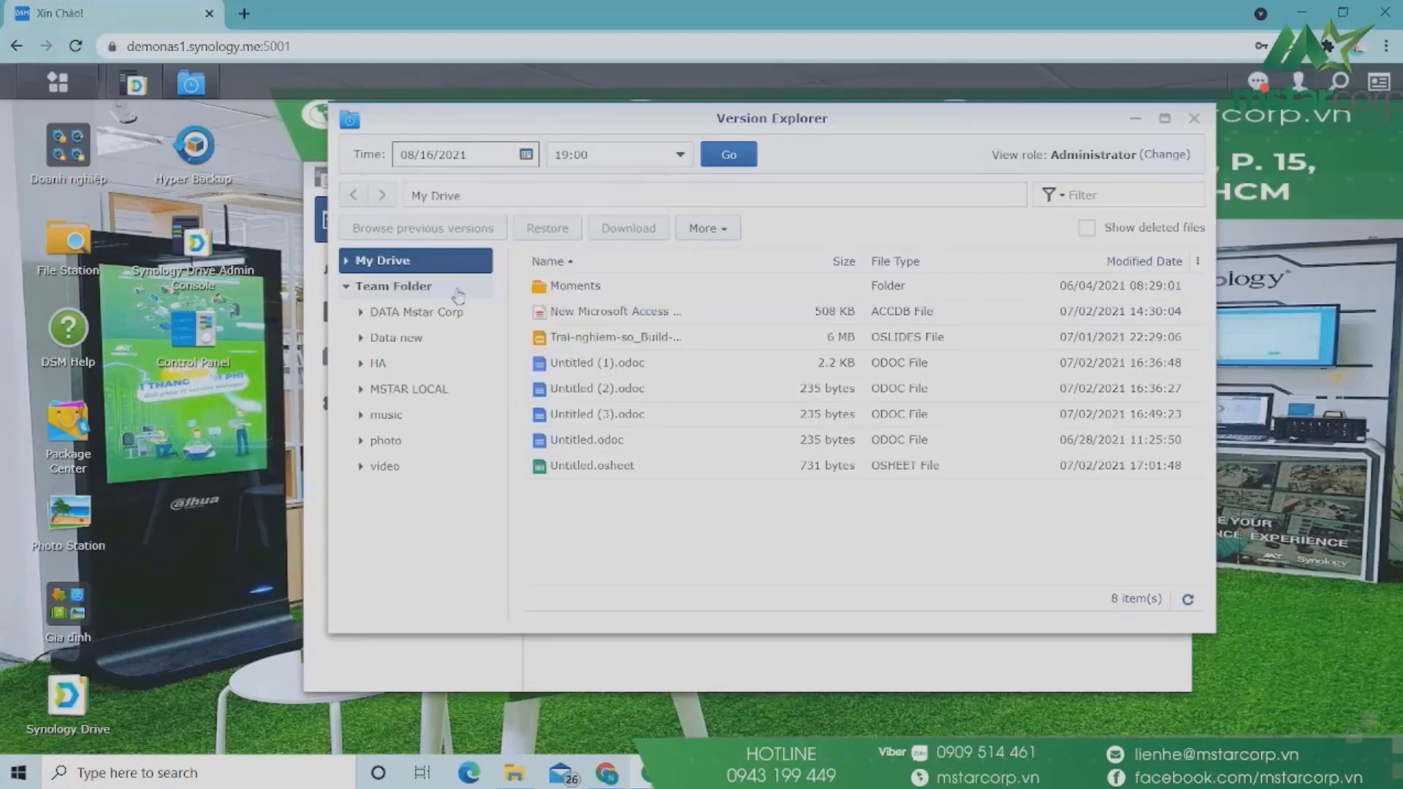
click(715, 415)
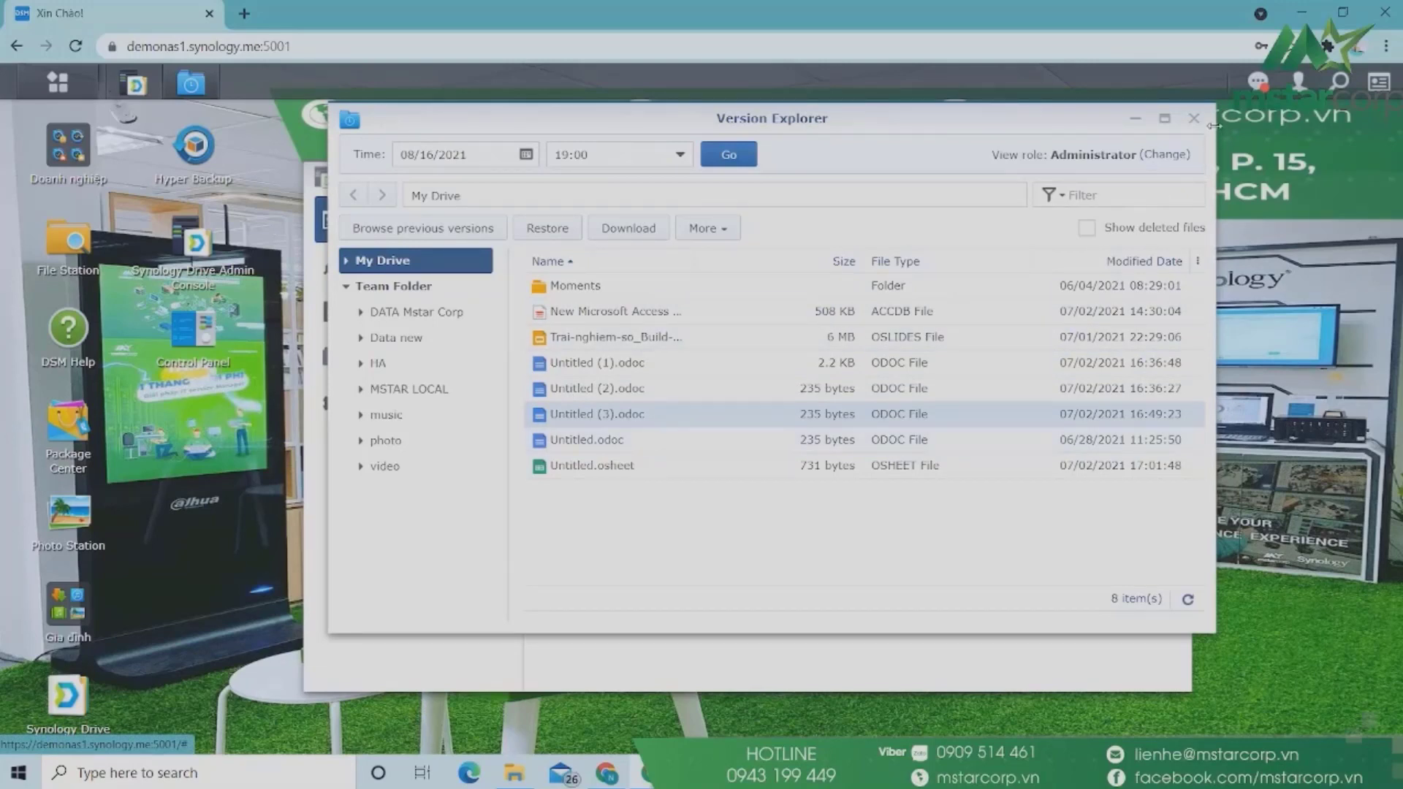
click(1193, 118)
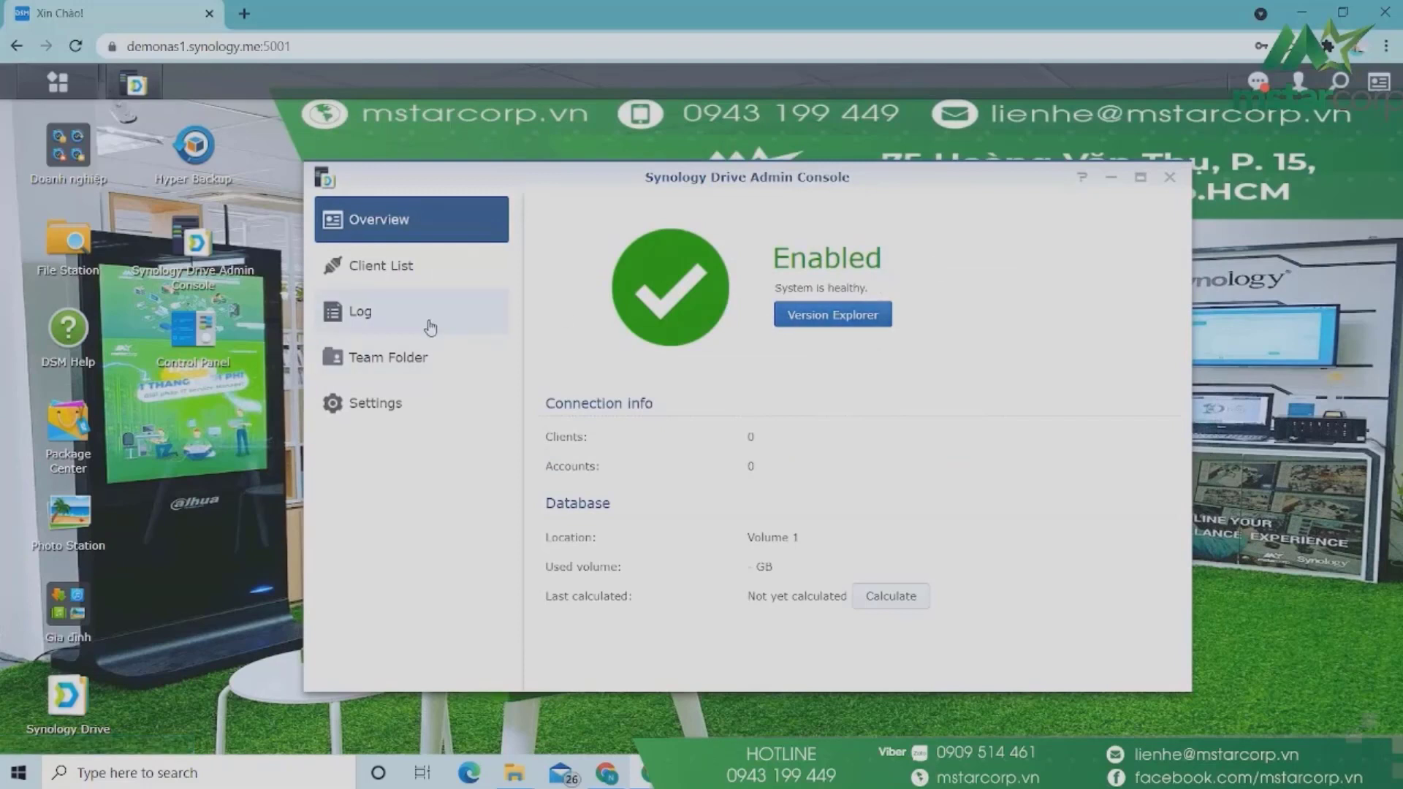
View the full Team Folder list in the Drive Admin Console with the administrator search cleared.
click(429, 360)
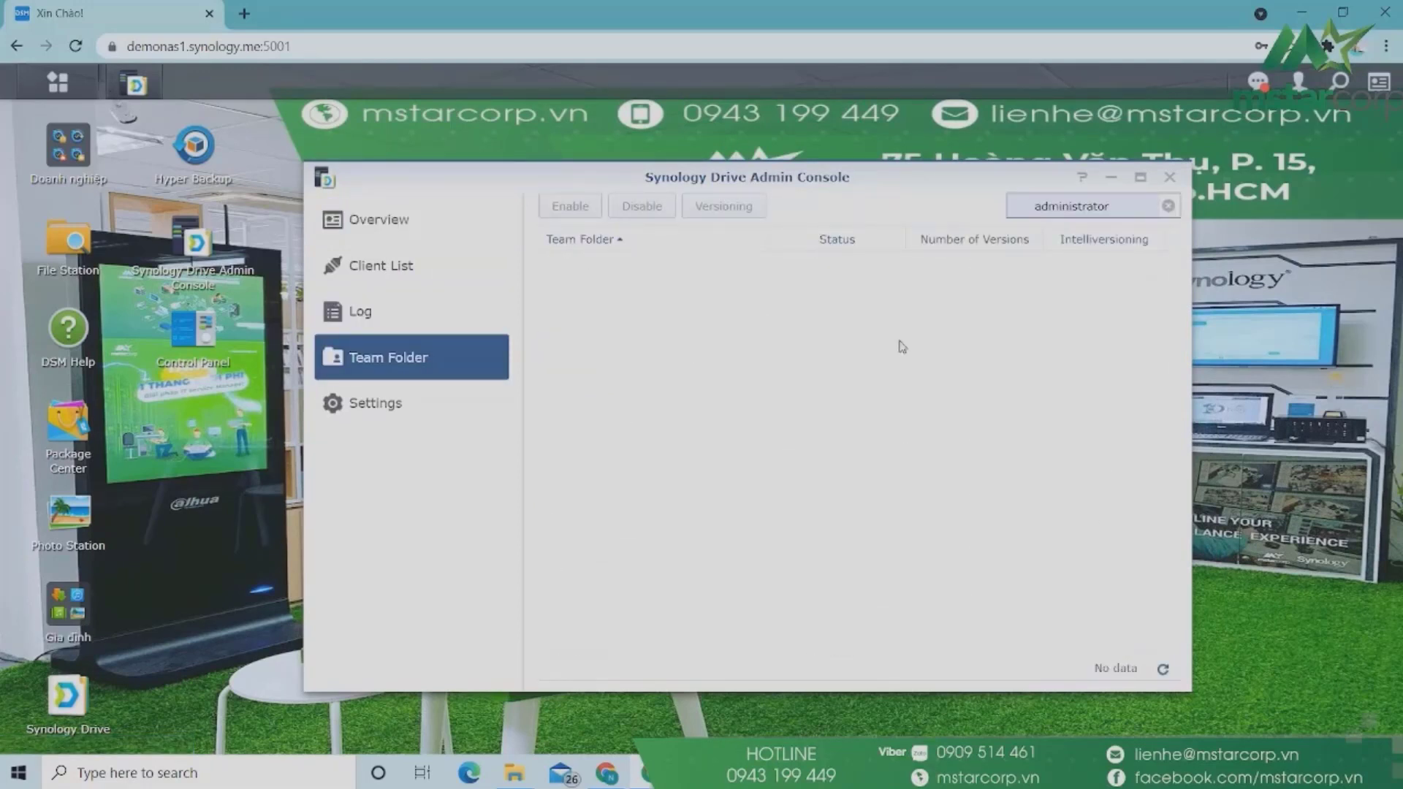
click(1168, 207)
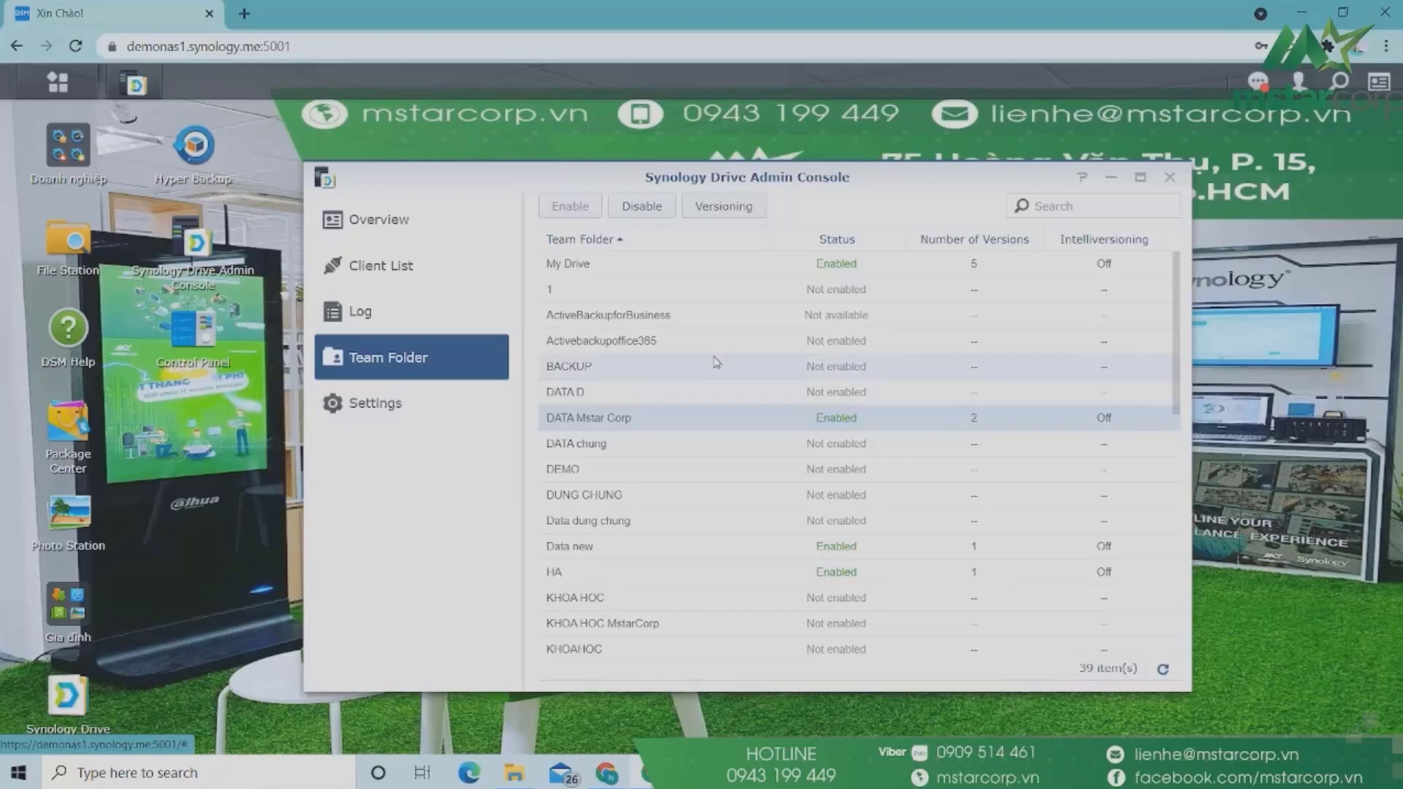
click(484, 281)
Reopen Version Explorer from the Drive overview and close the Synology Drive Admin Console.
click(491, 221)
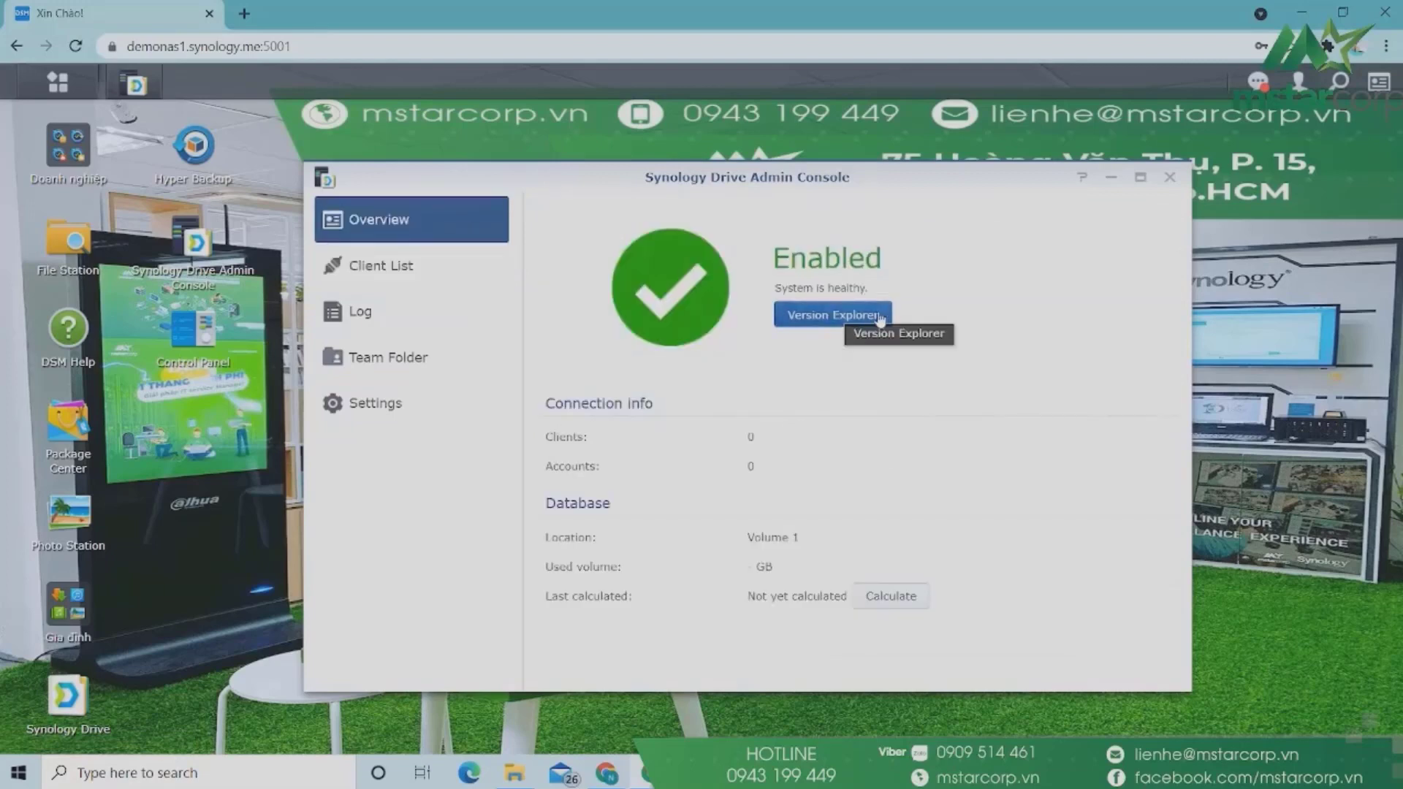
click(880, 321)
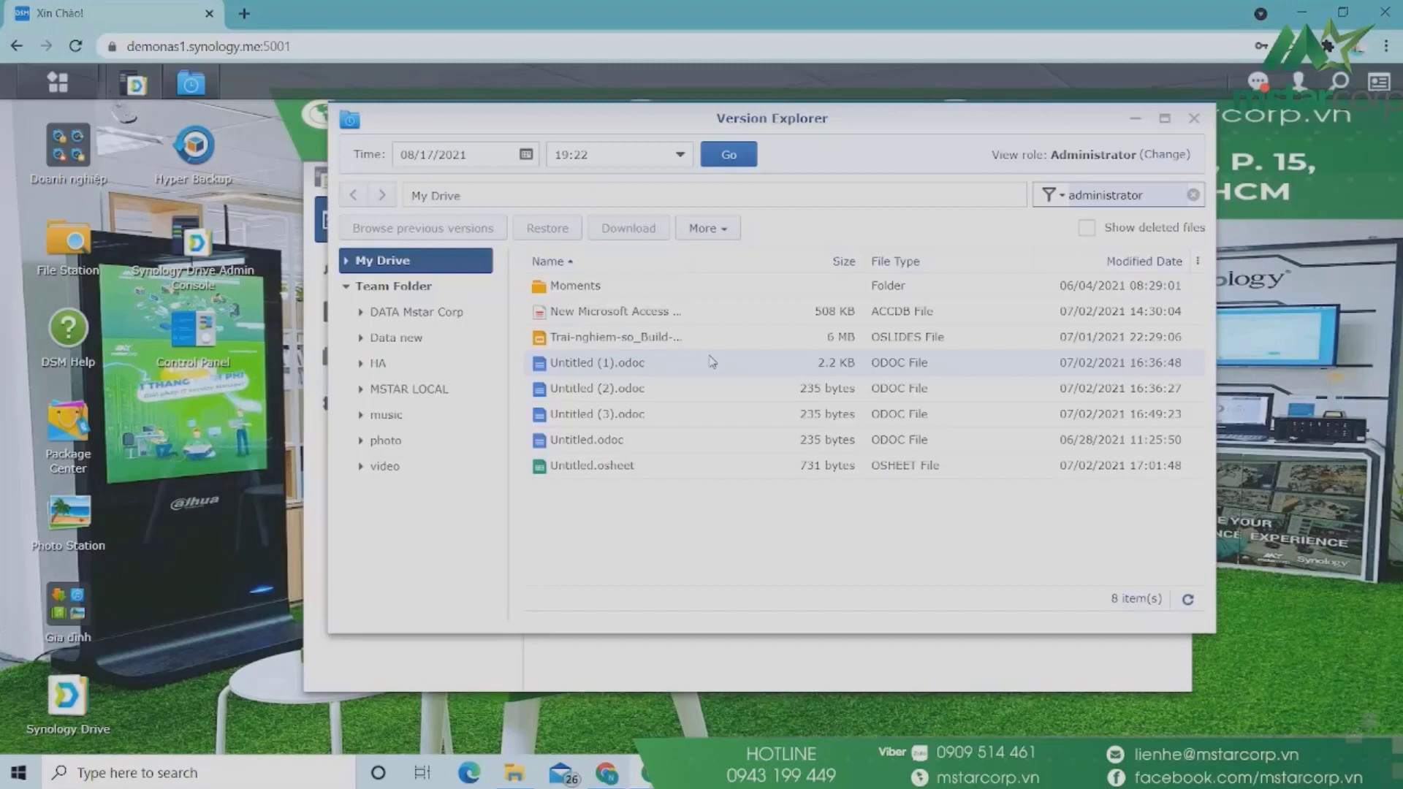
click(506, 657)
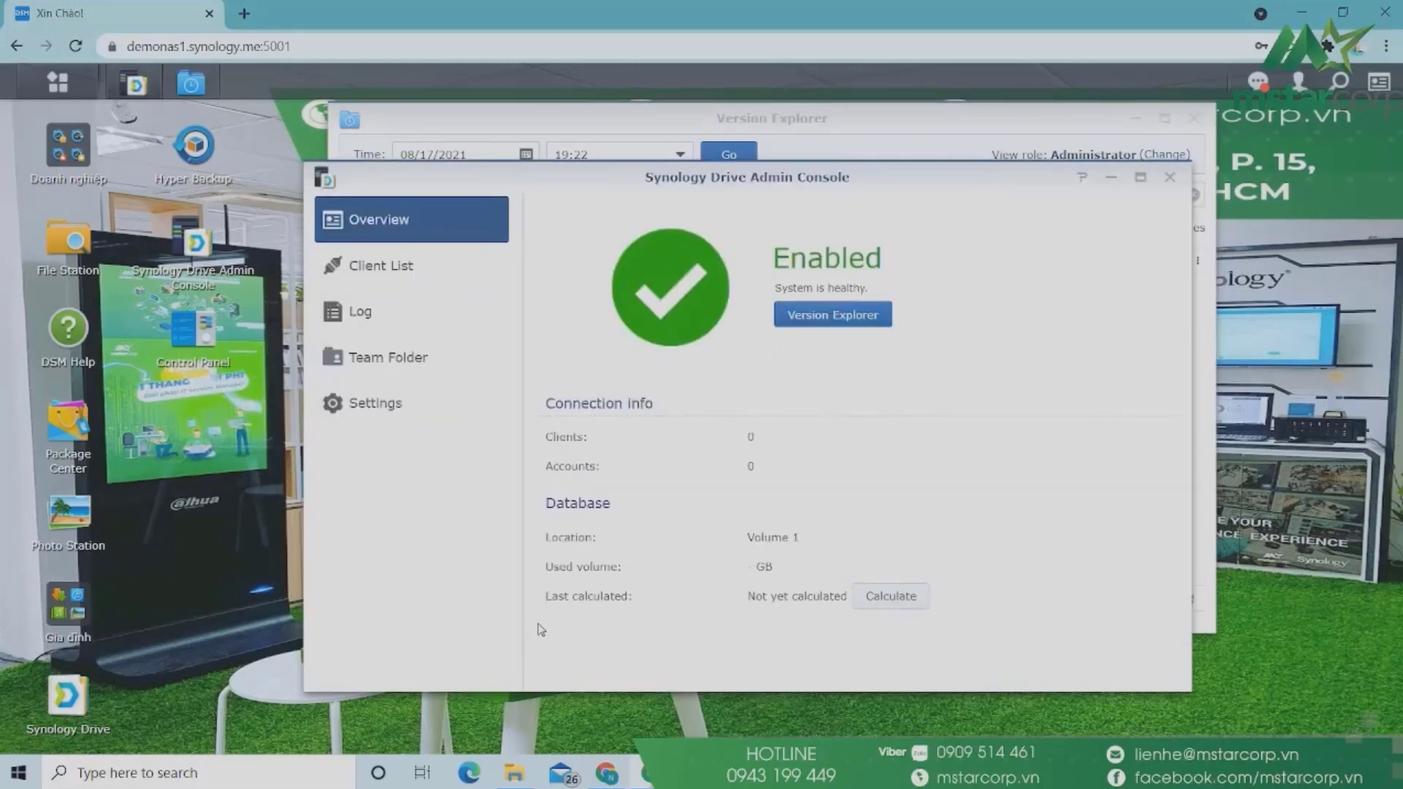
click(1168, 178)
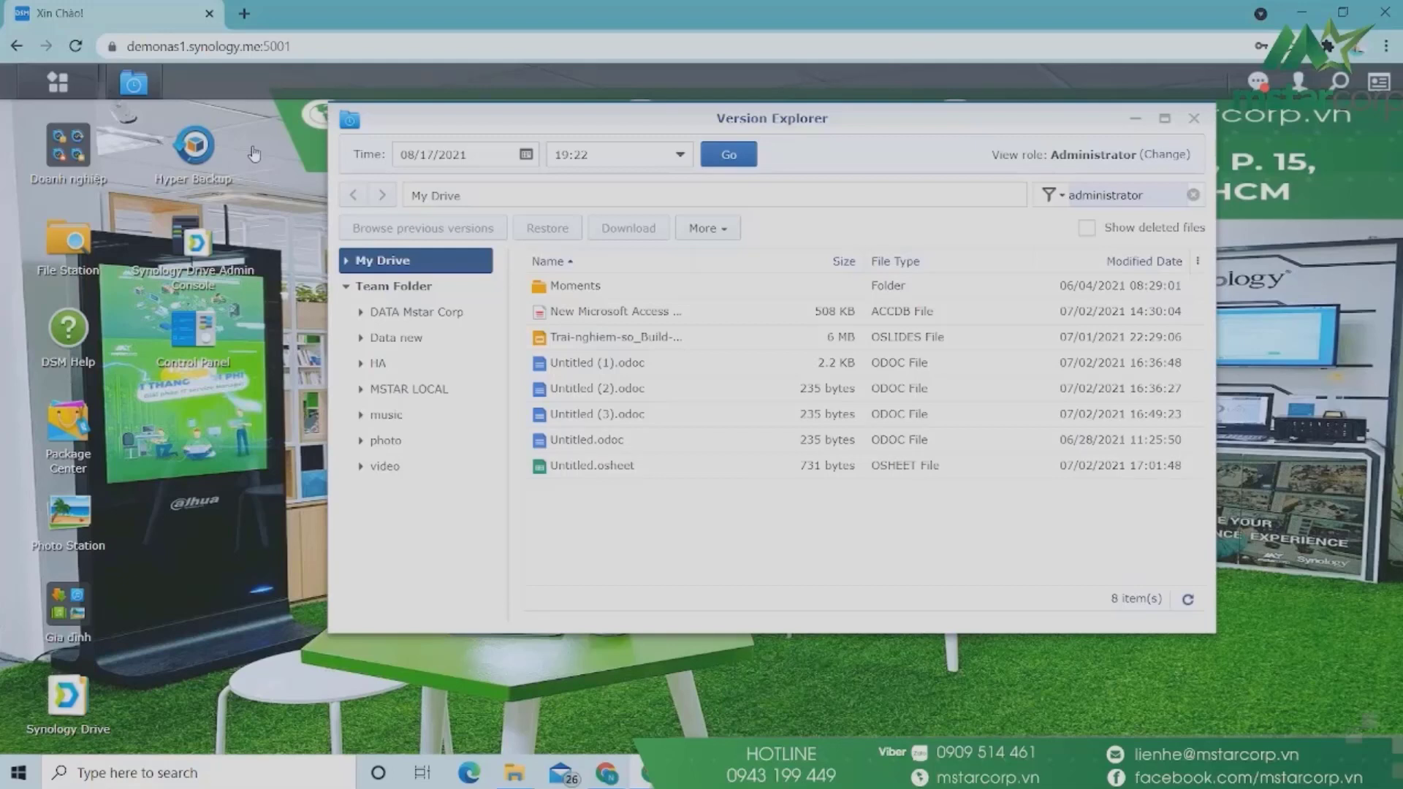
Open Hyper Backup and try to browse the backup versions of the Local Storage 2 task.
click(195, 144)
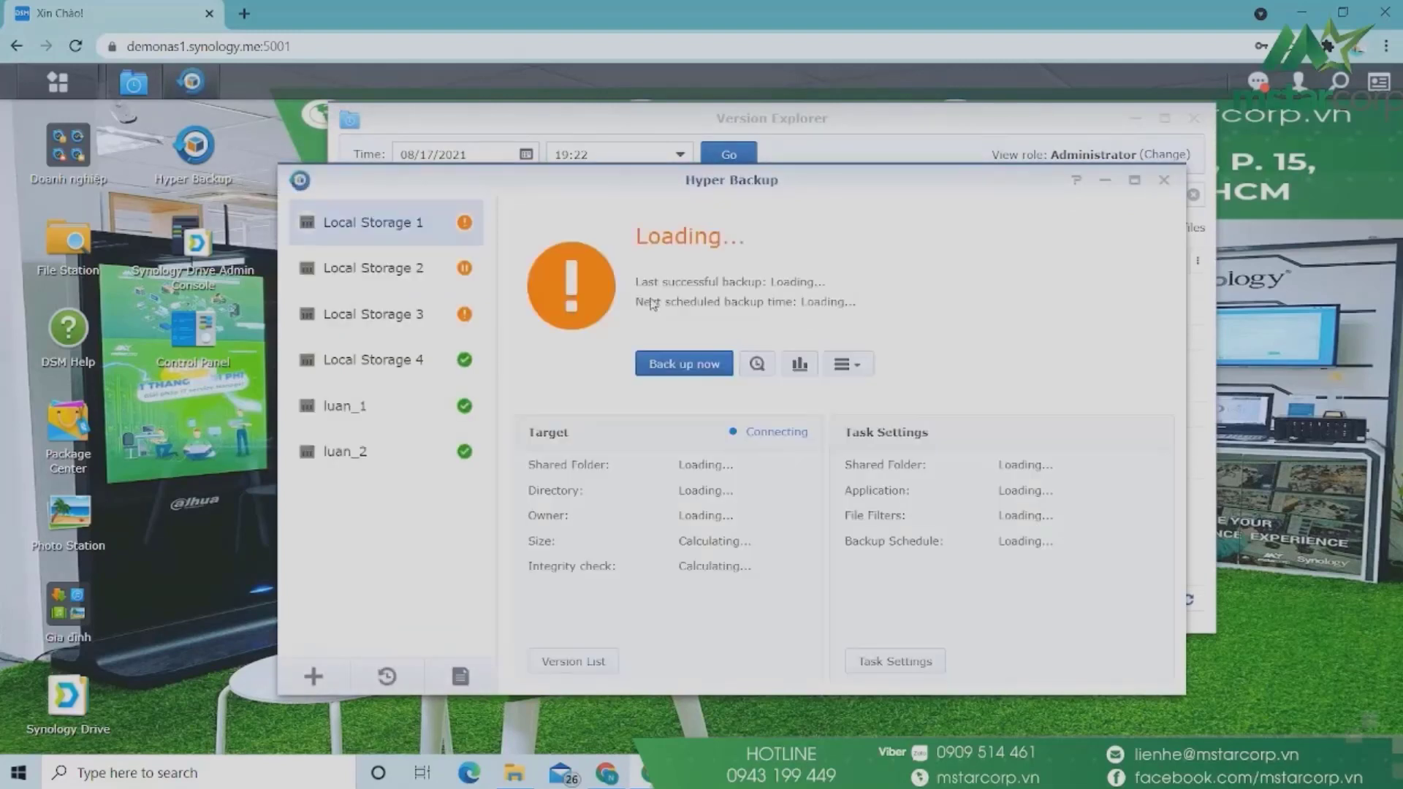
click(429, 330)
click(429, 278)
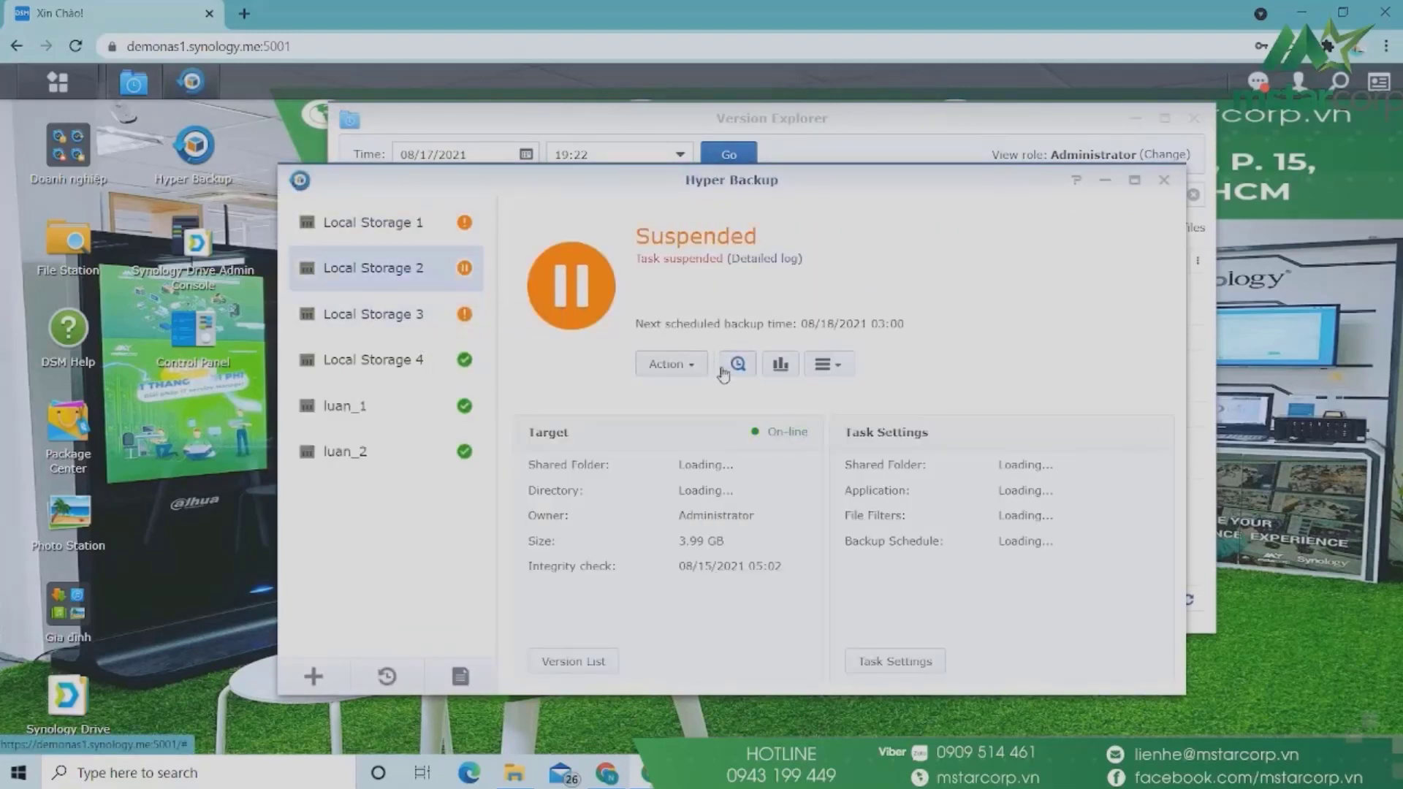
click(757, 366)
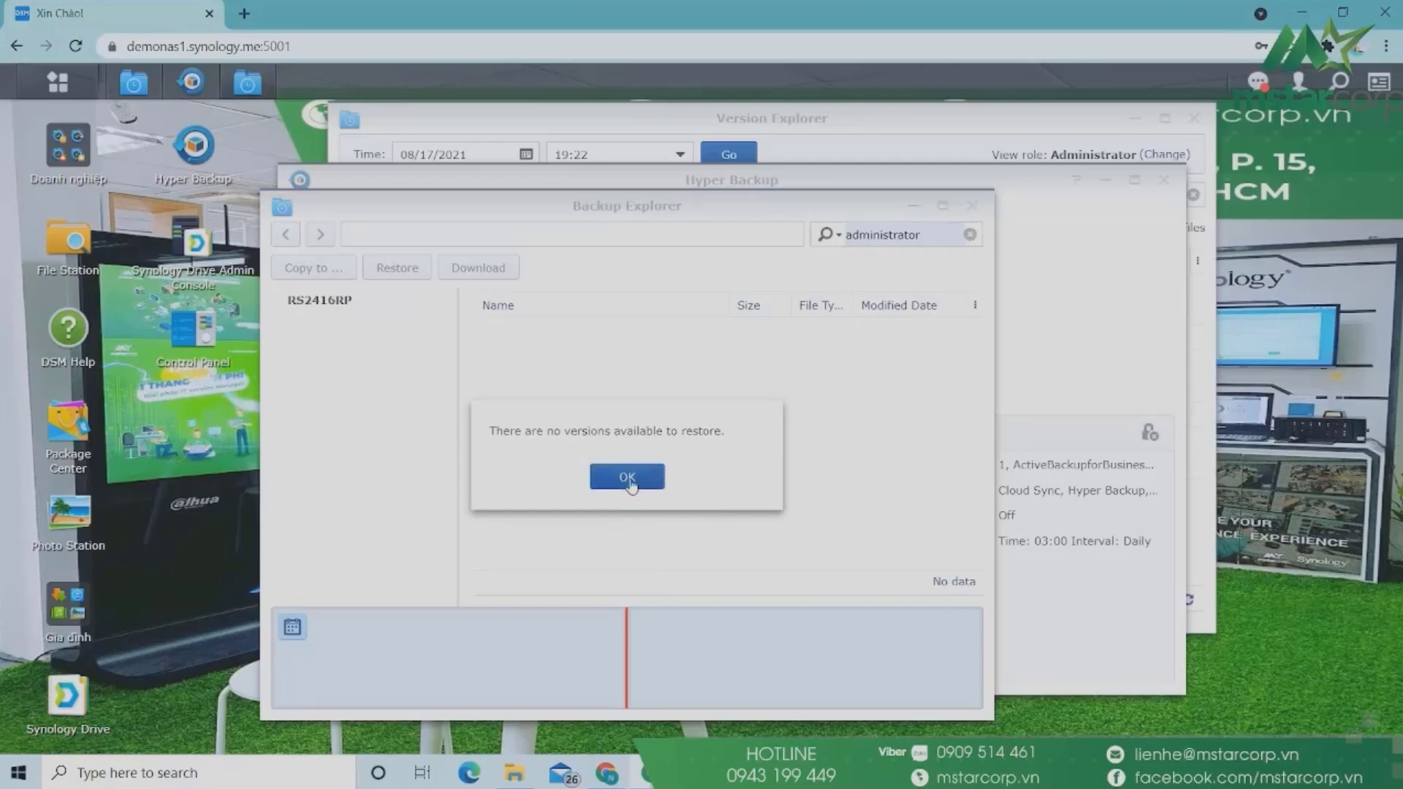
click(625, 478)
Open Backup Explorer for the Local Storage 3 task and show the 08/13/2021 03:01 version.
click(409, 315)
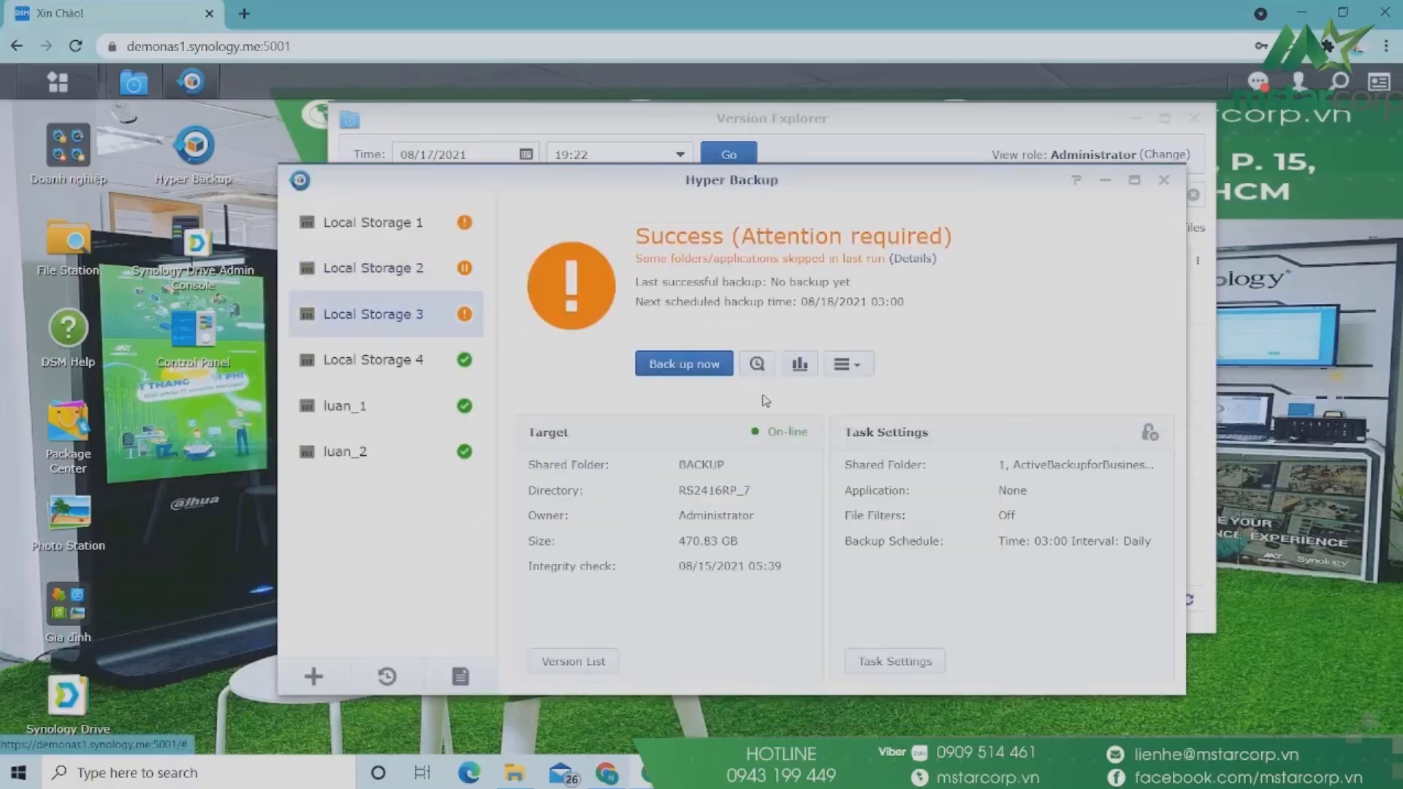
click(746, 365)
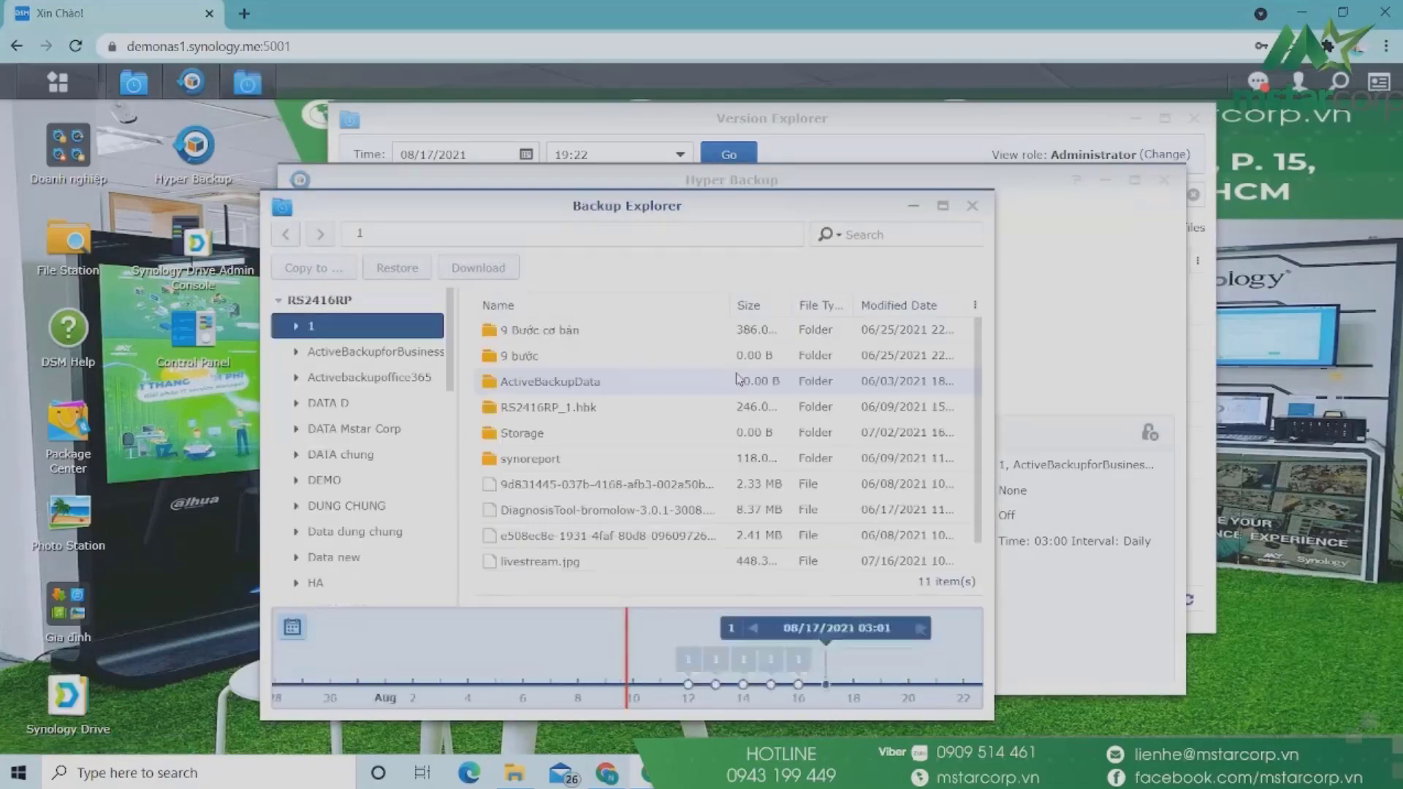
click(602, 677)
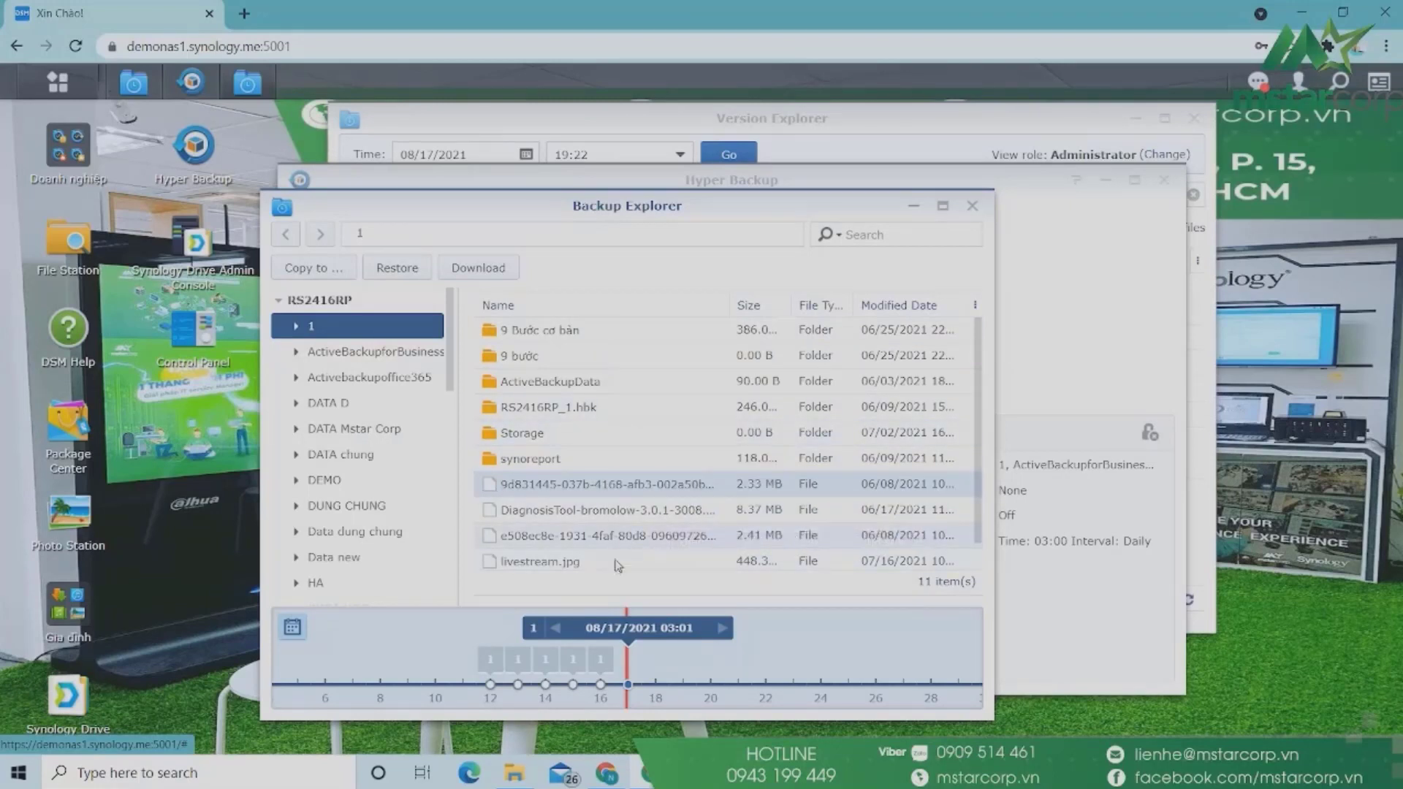
click(548, 661)
click(587, 660)
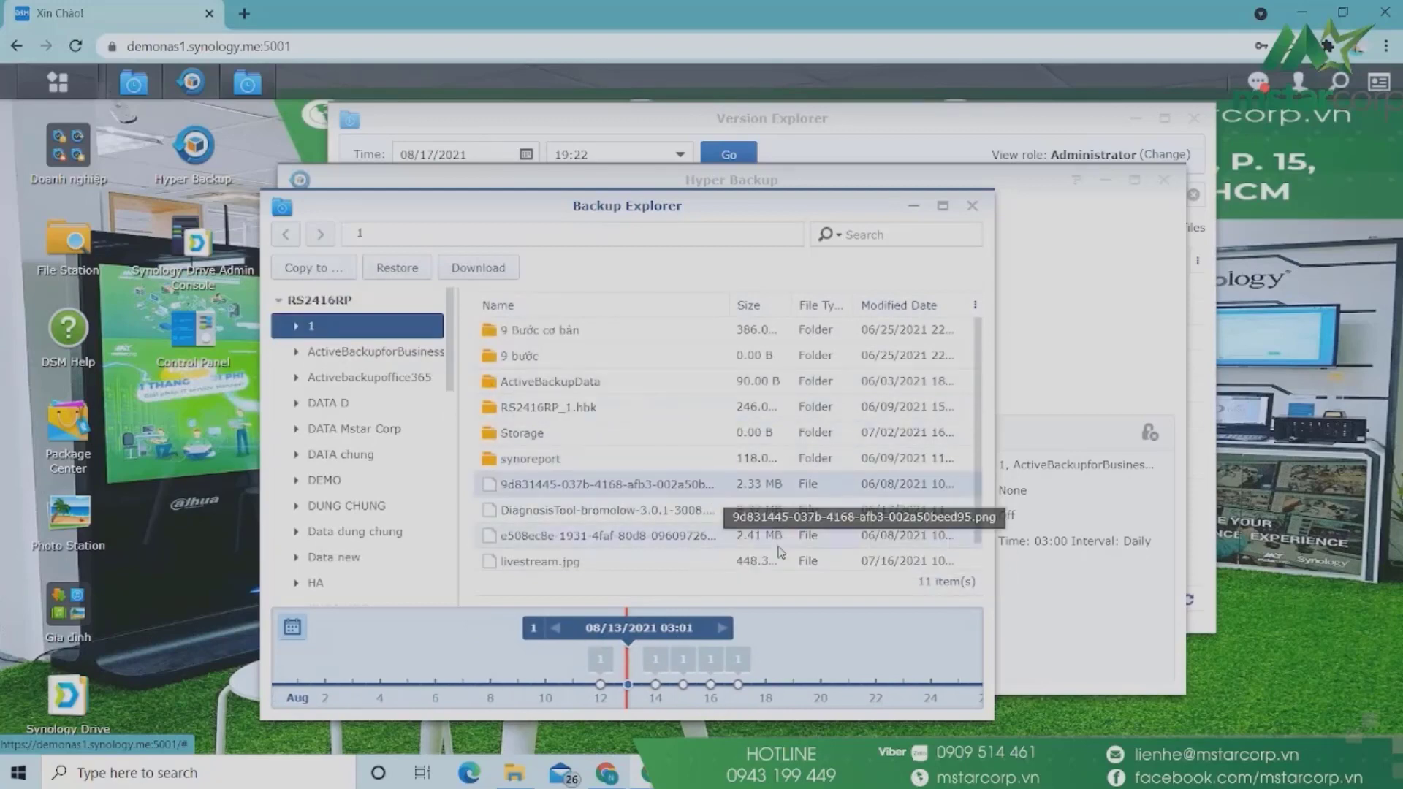
Browse the backup timeline to the 08/14/2021 03:01 version and on to the 08/16/2021 03:02 version.
click(655, 660)
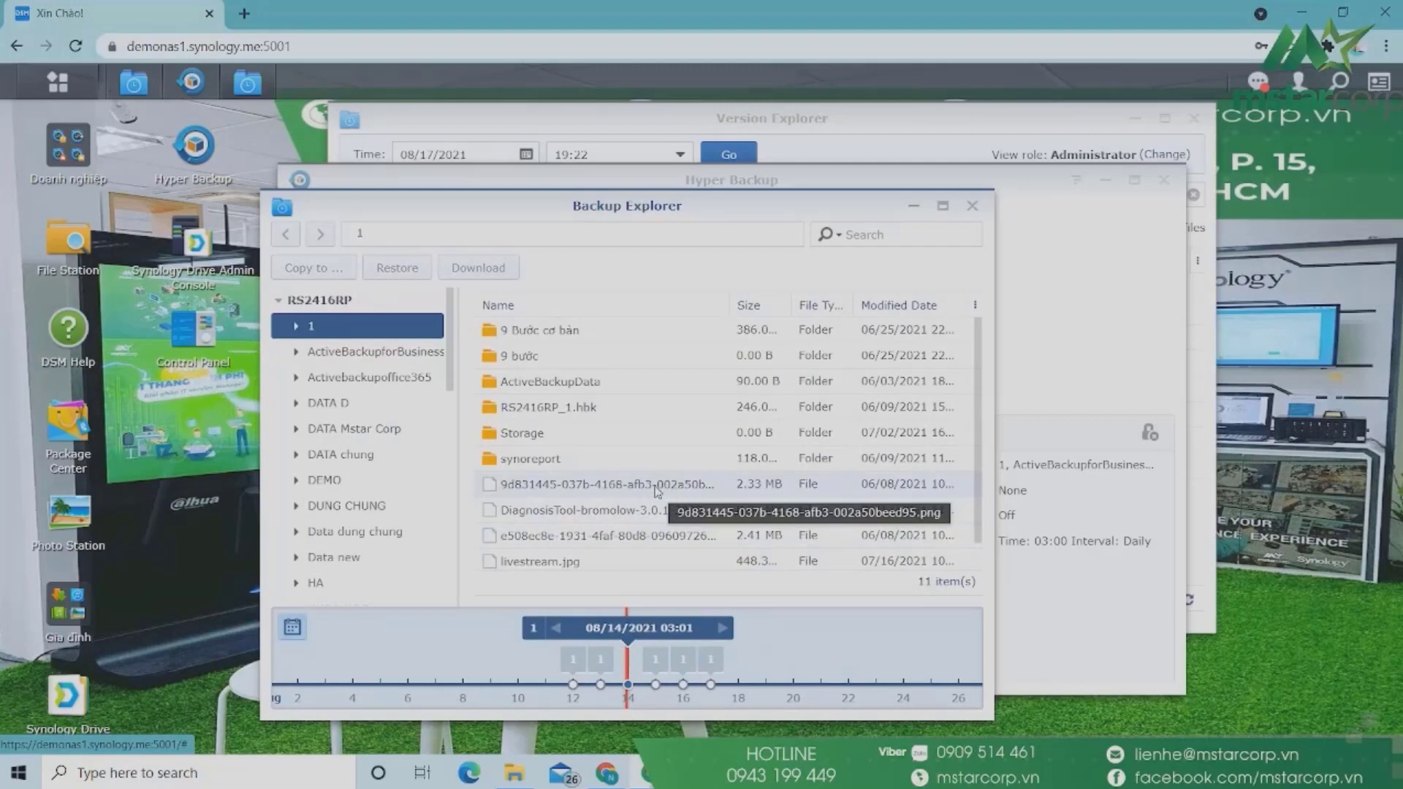
click(651, 660)
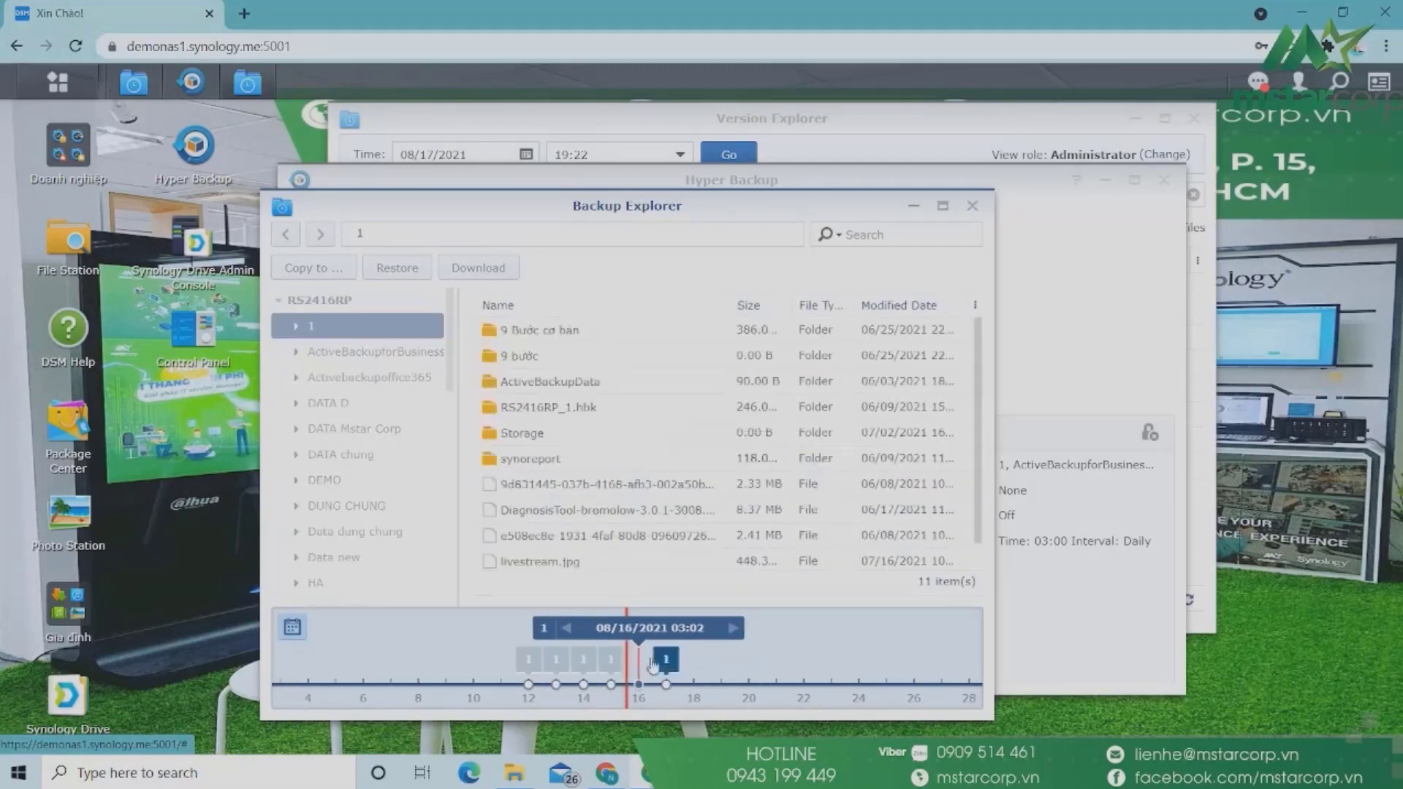
click(643, 660)
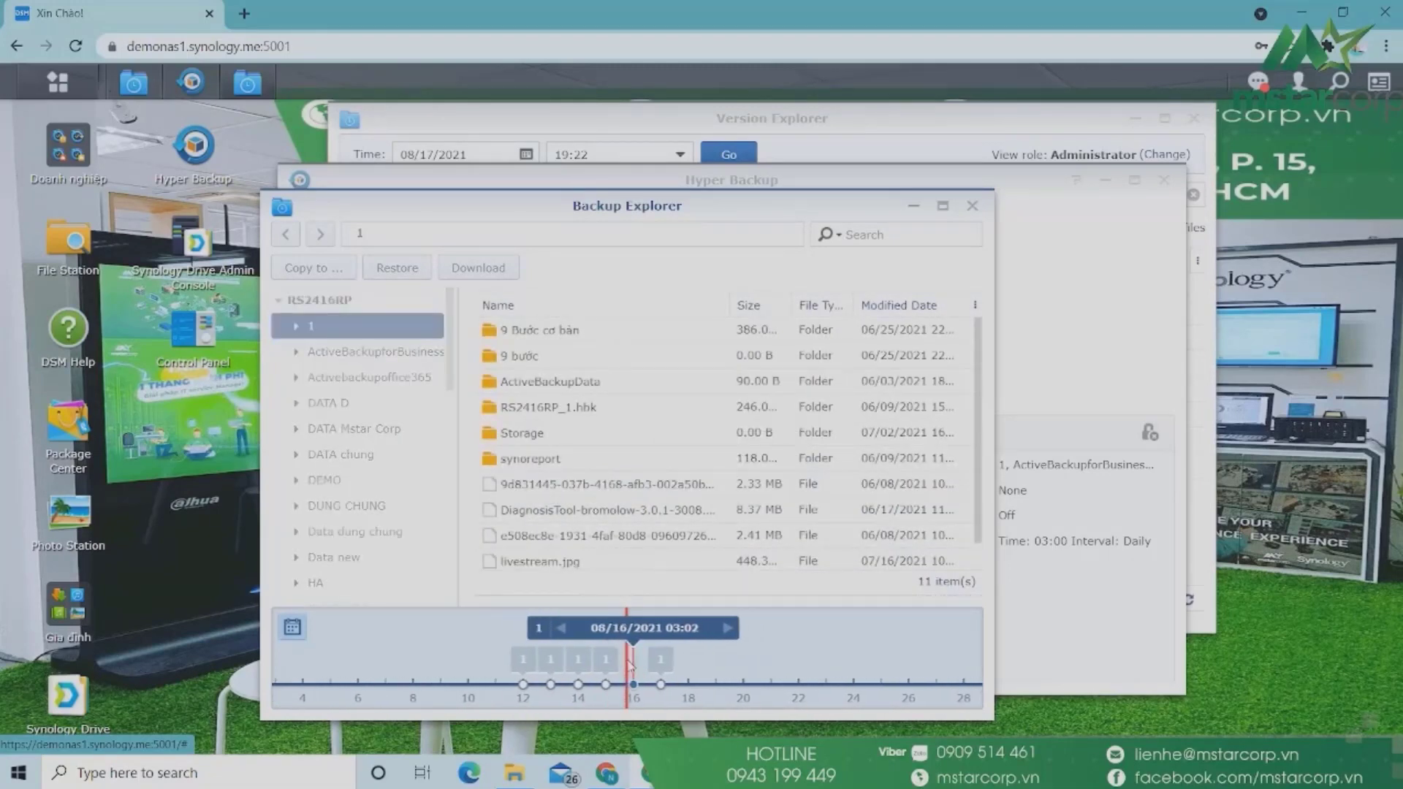
click(649, 660)
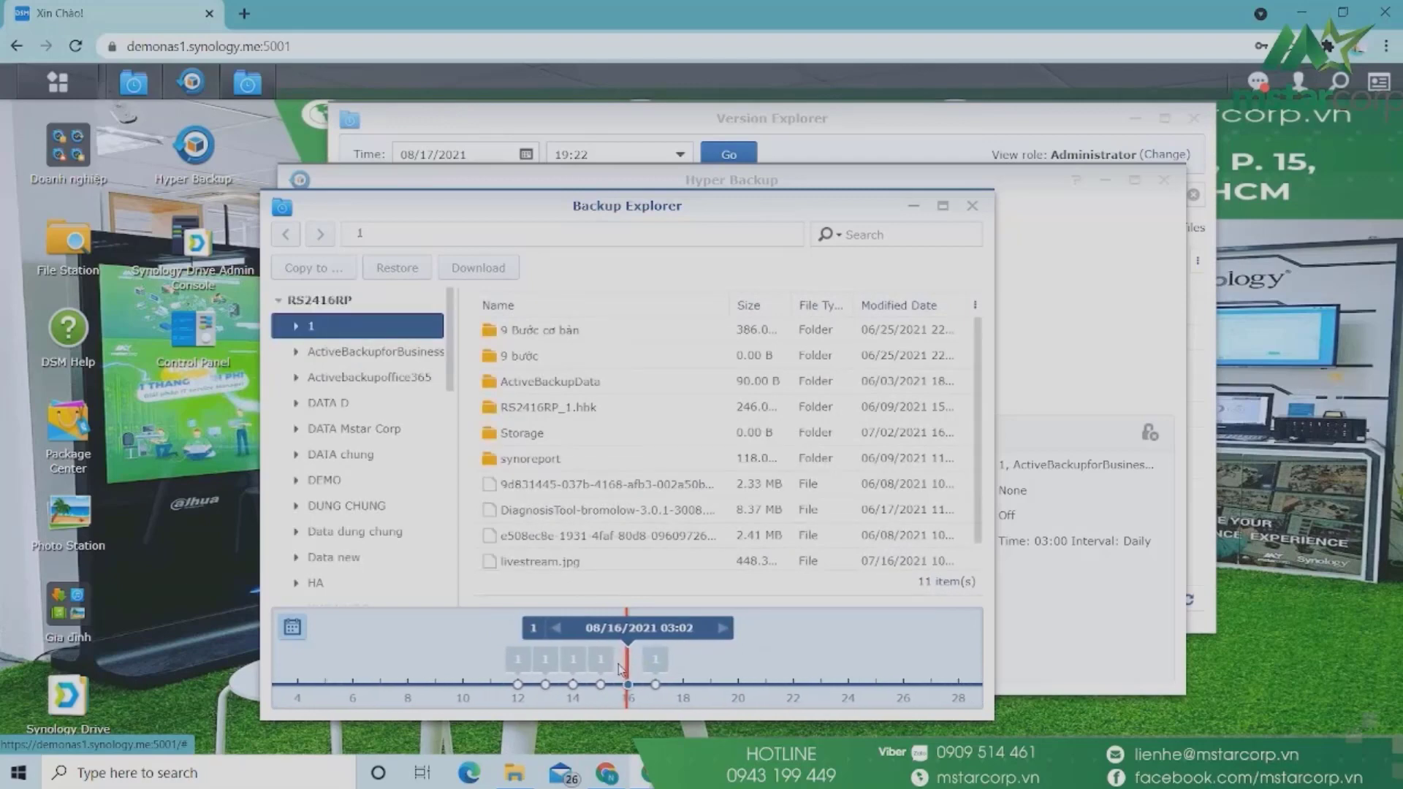
Step the backup timeline back to the 08/15/2021 03:00 and 08/14/2021 03:01 versions, and return to the Hyper Backup task overview.
click(600, 660)
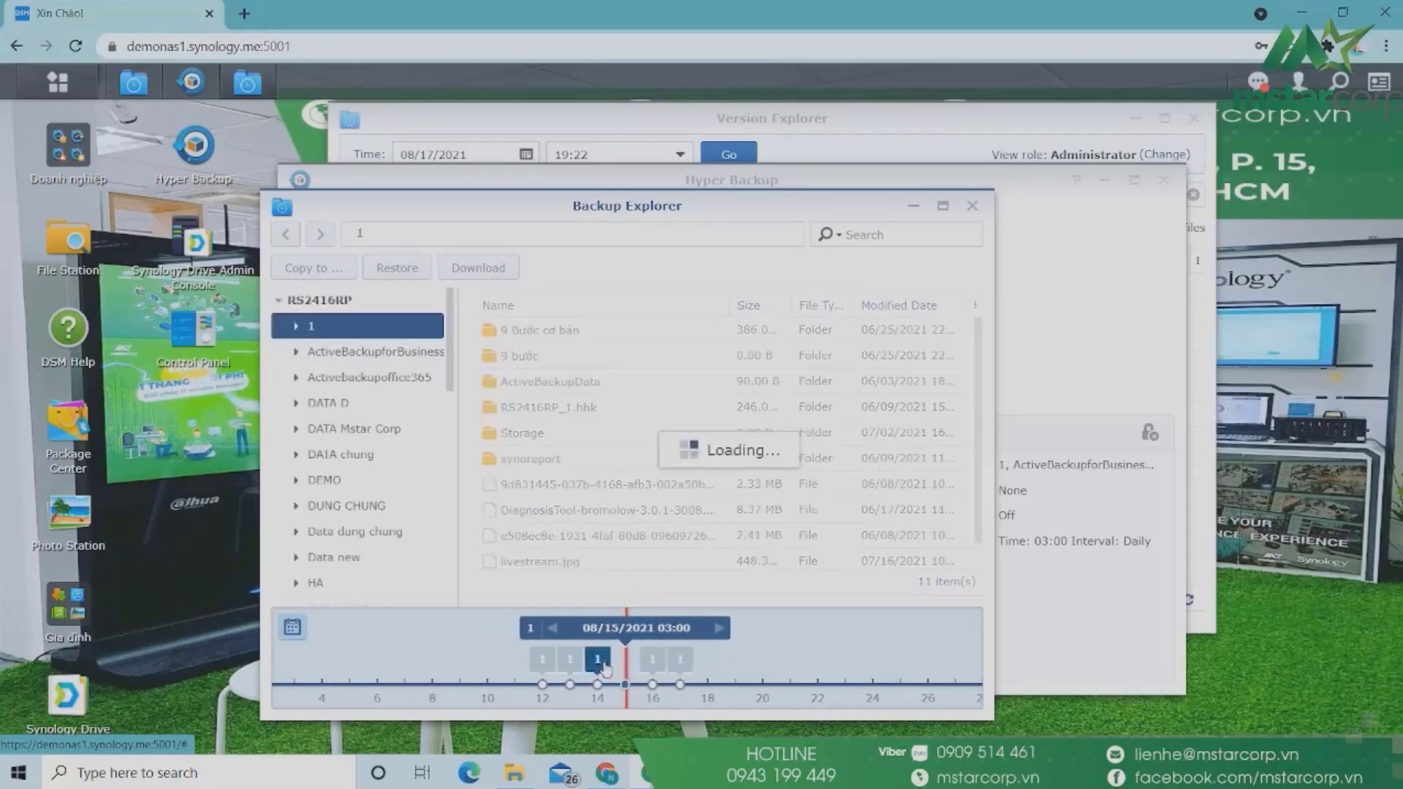
click(600, 660)
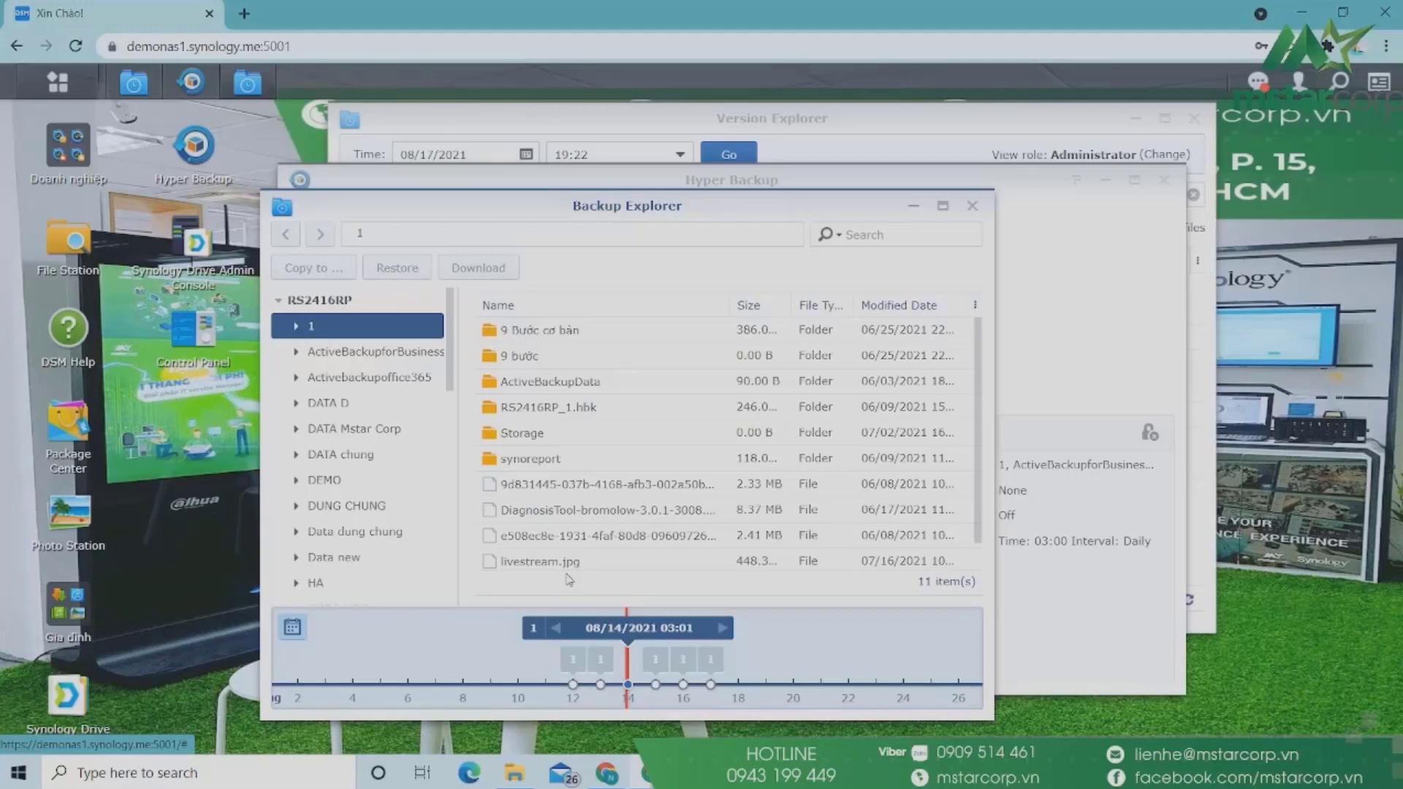
click(194, 146)
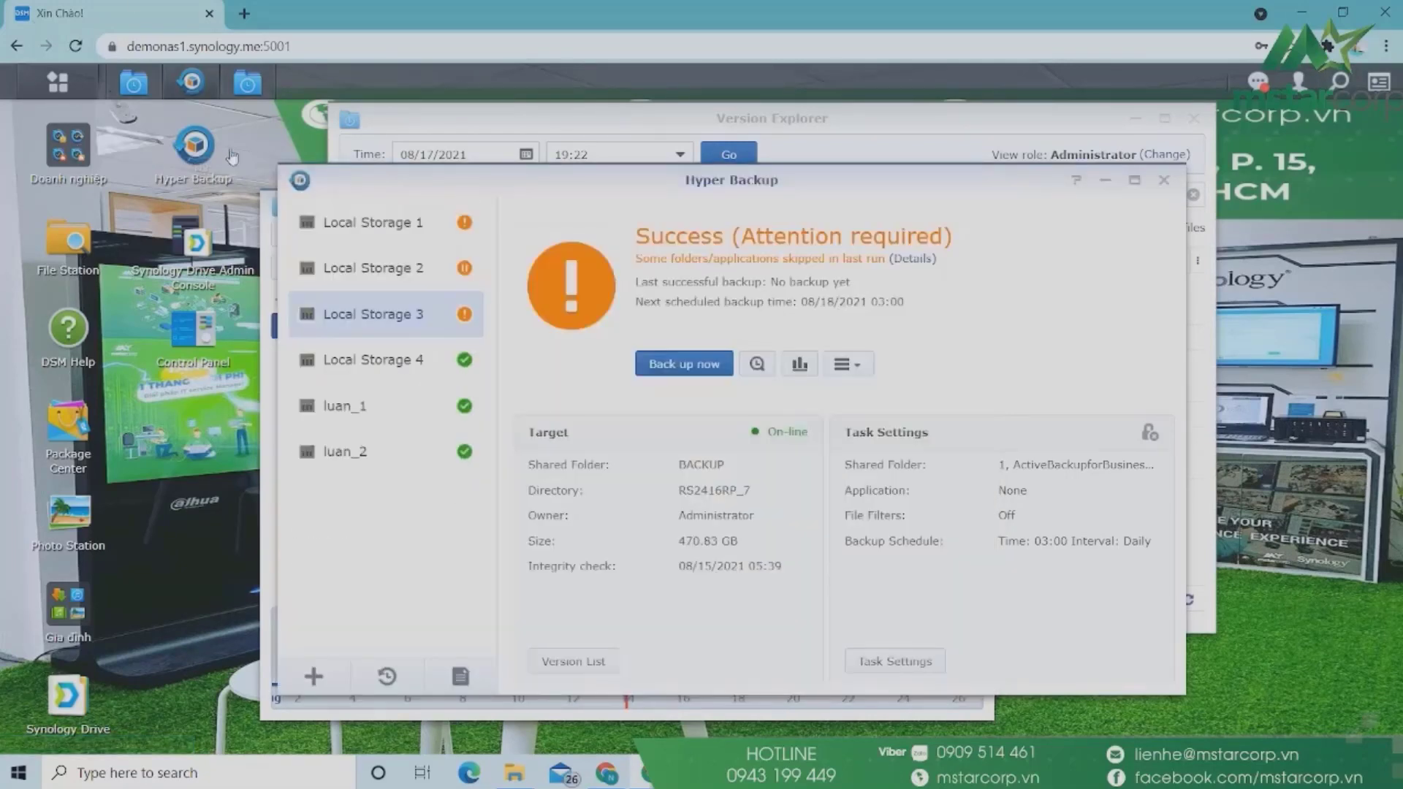
Open File Station and show the contents of the BACKUP shared folder, which holds the .hbk backups.
click(73, 245)
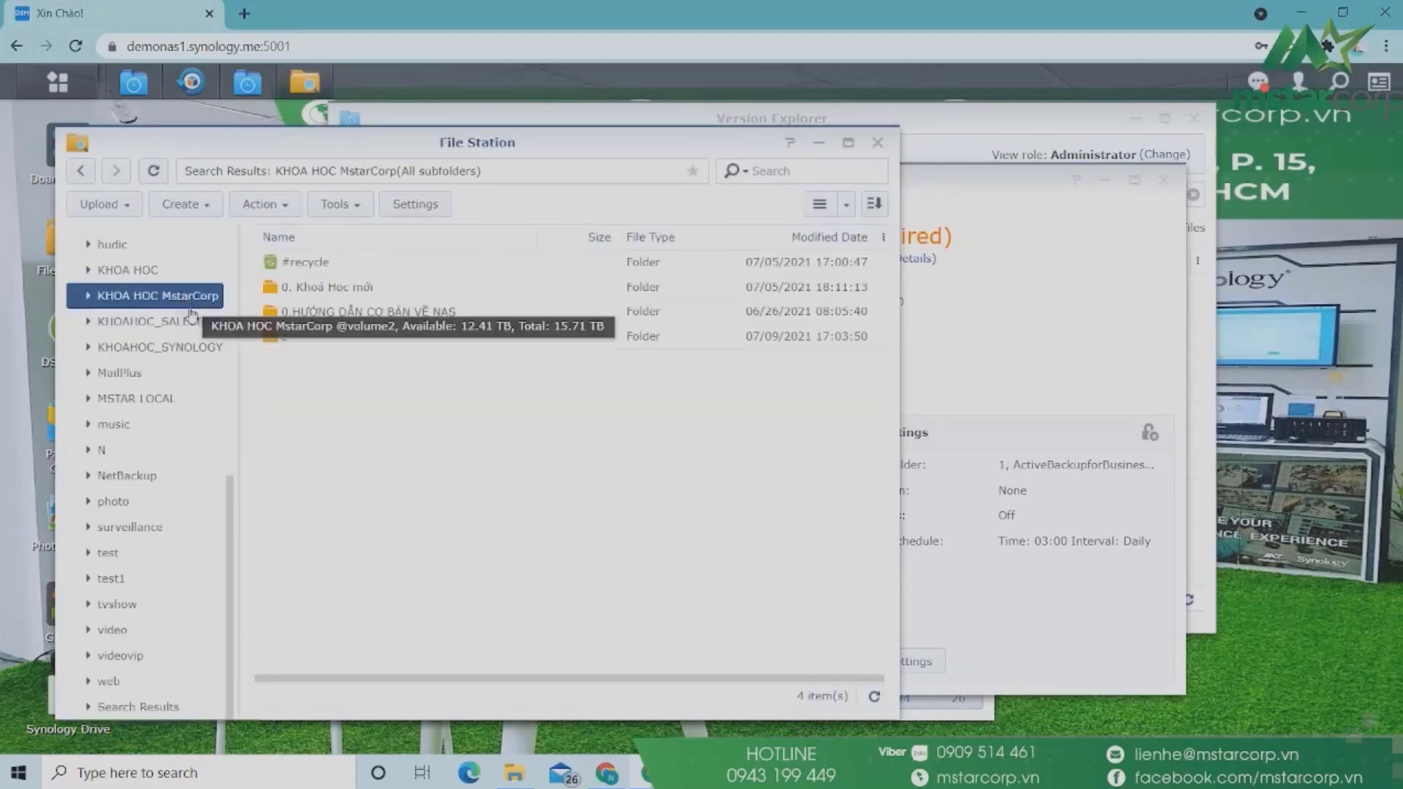
click(191, 321)
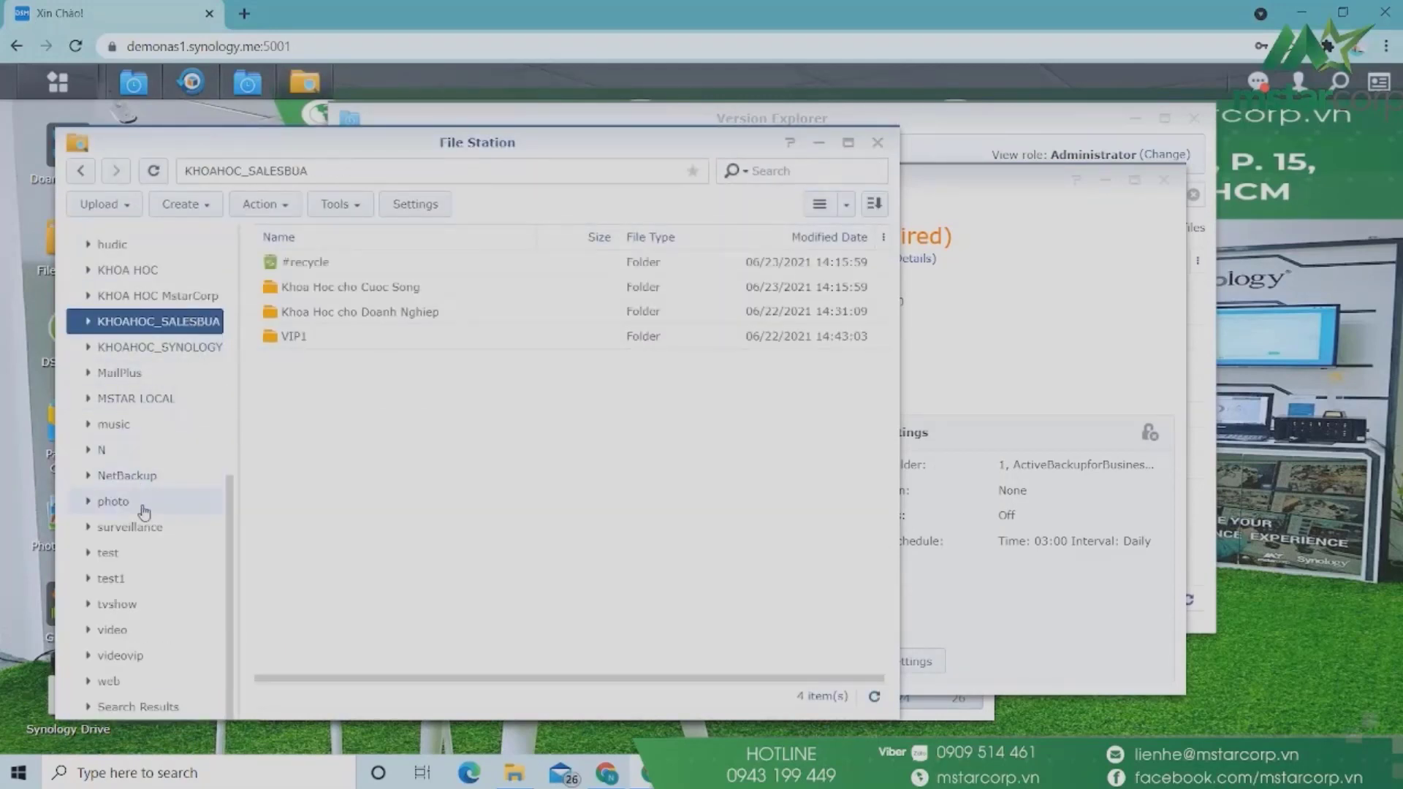
scroll(179, 409, up, 6)
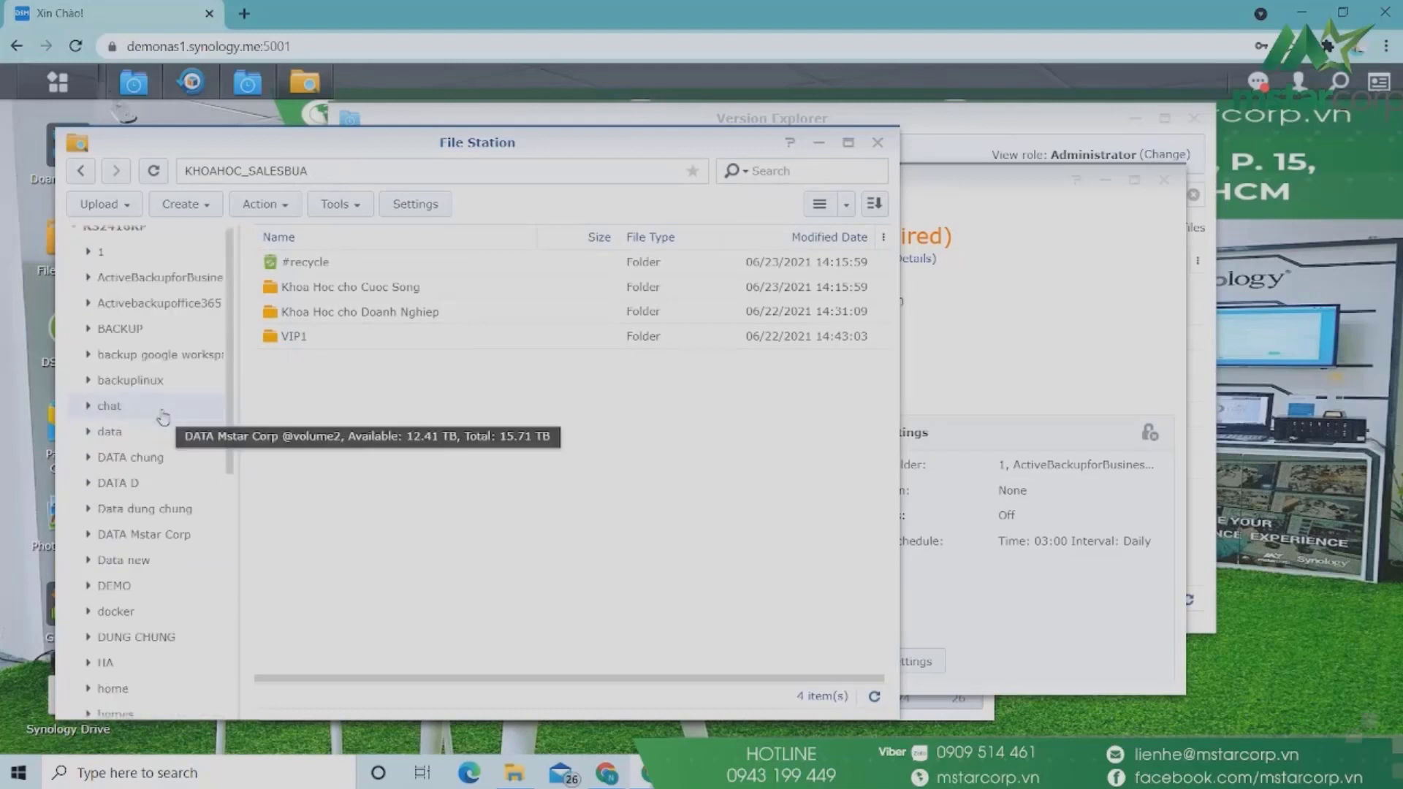
click(157, 340)
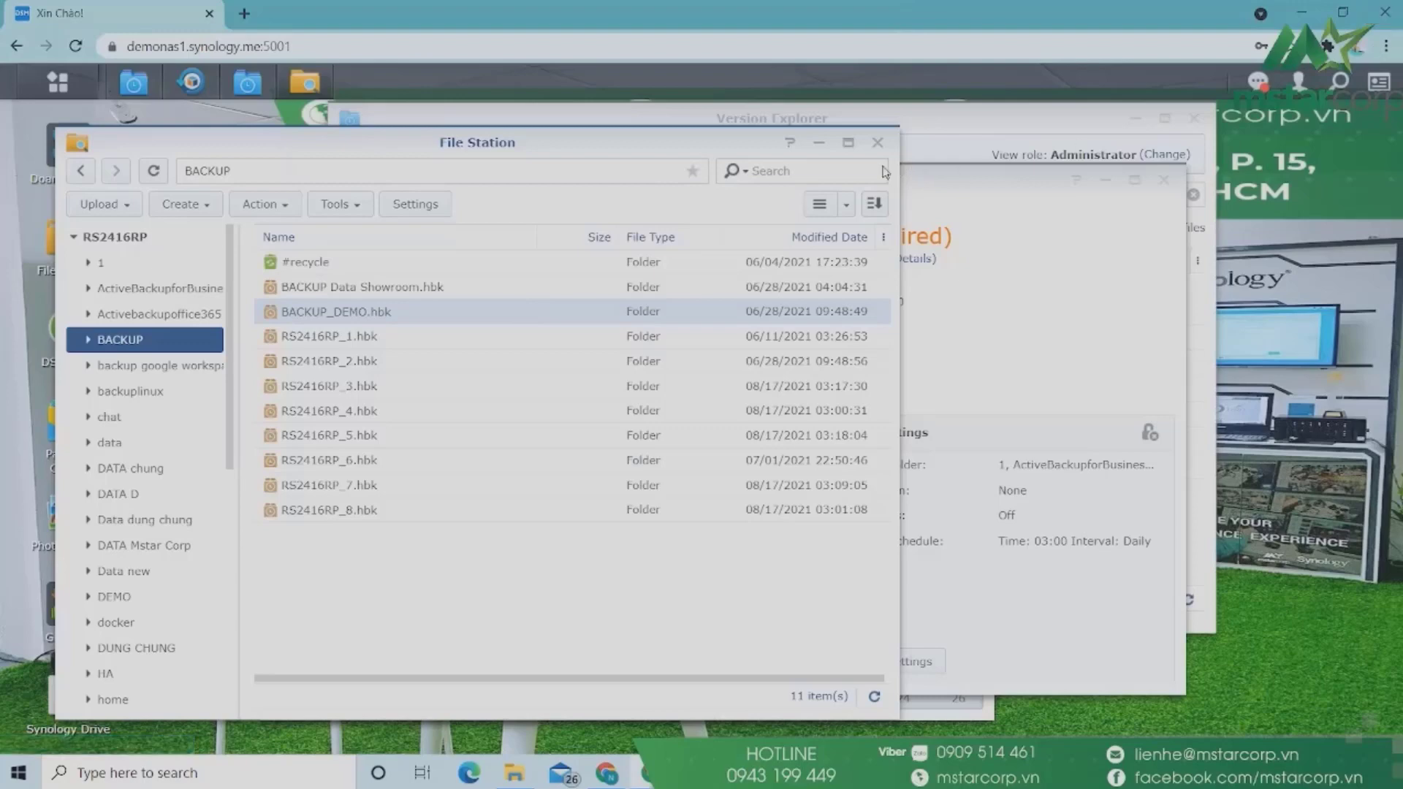
Close File Station, Hyper Backup, Version Explorer and Backup Explorer to clear the DSM desktop.
click(877, 142)
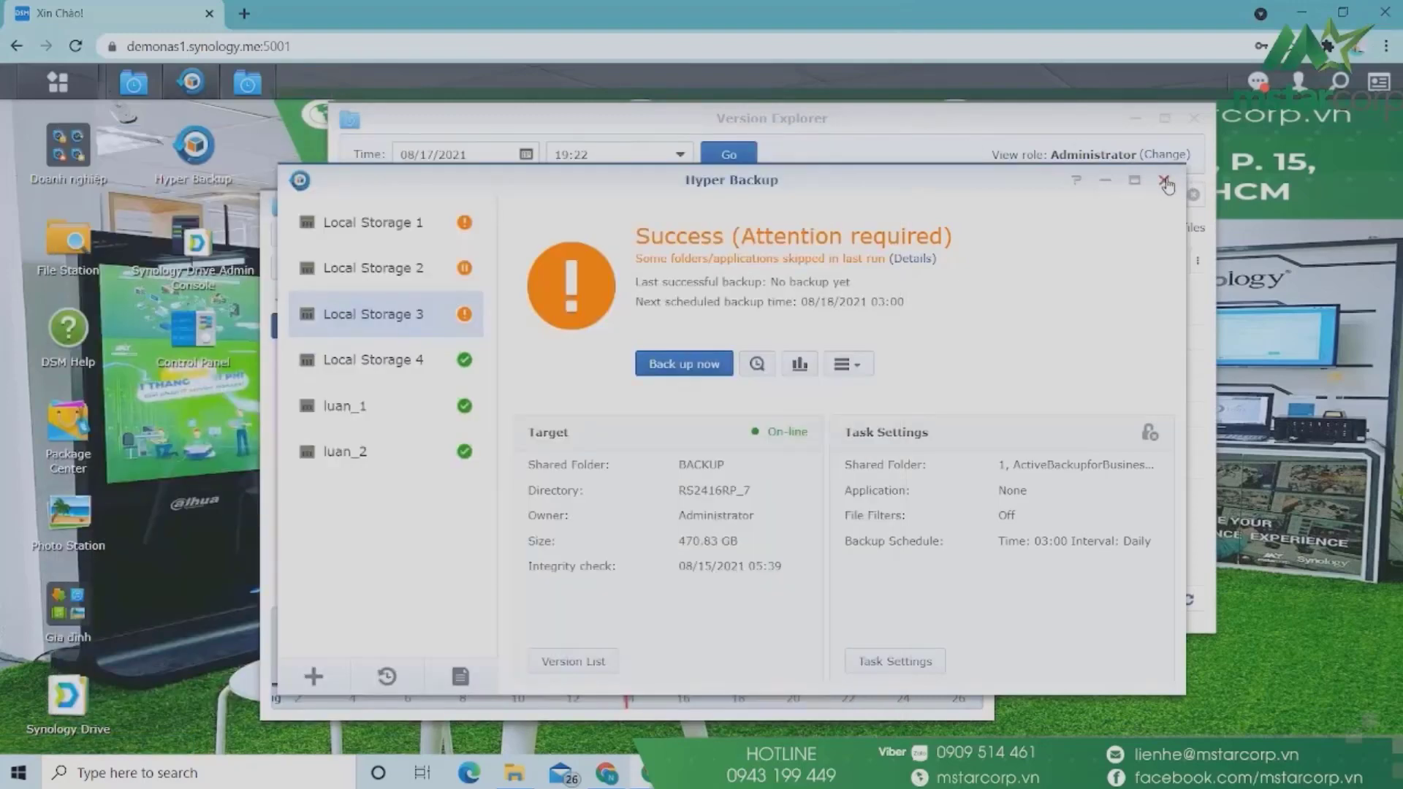
click(1164, 179)
click(1194, 118)
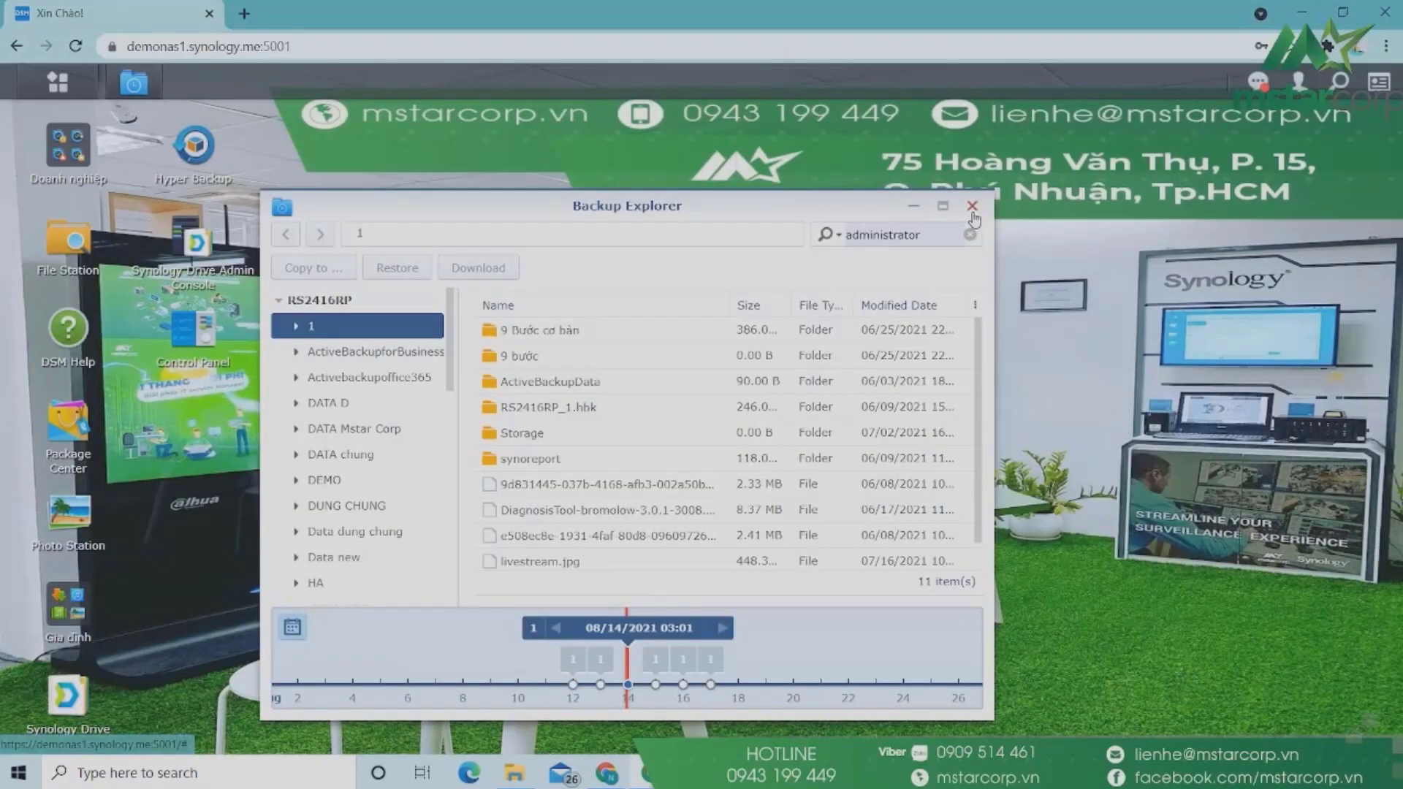
click(972, 206)
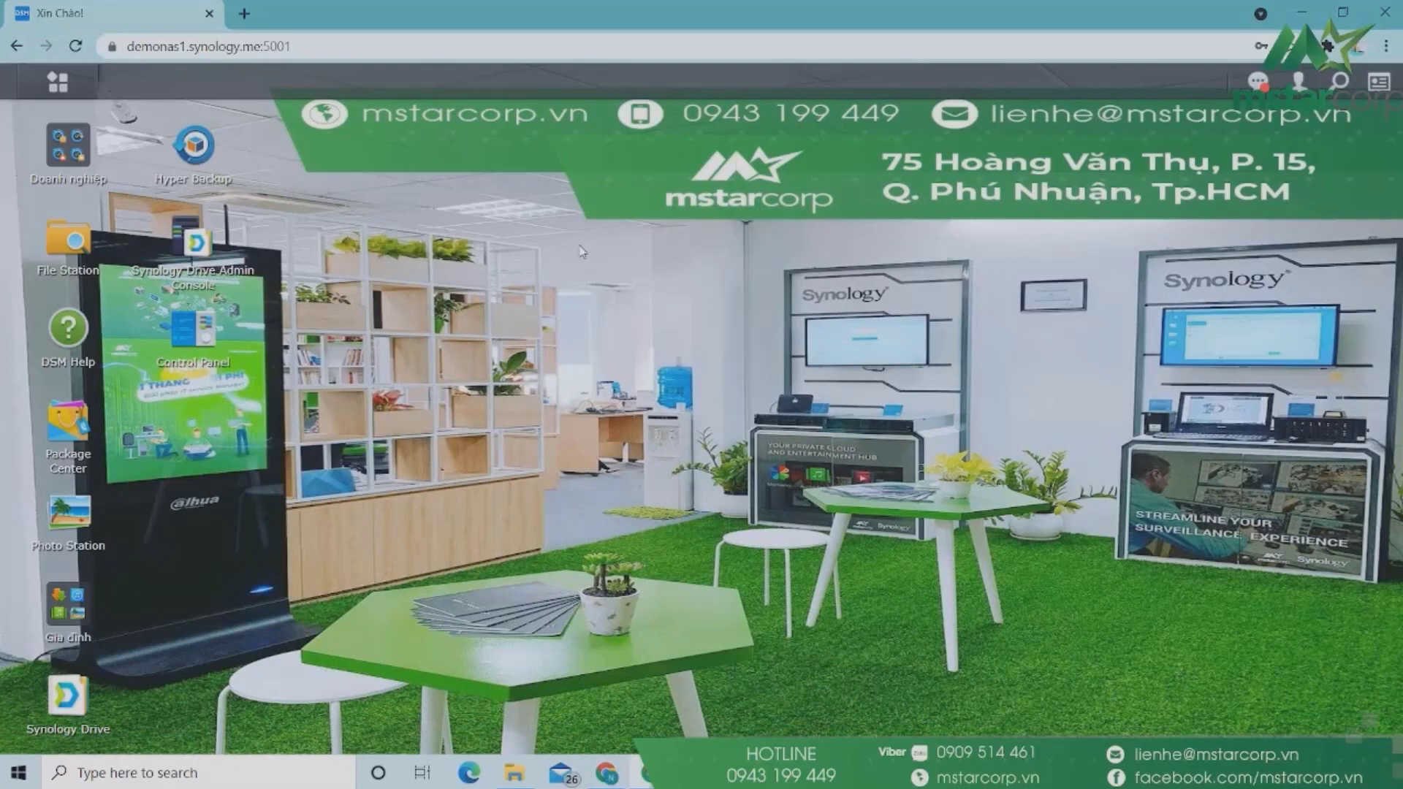